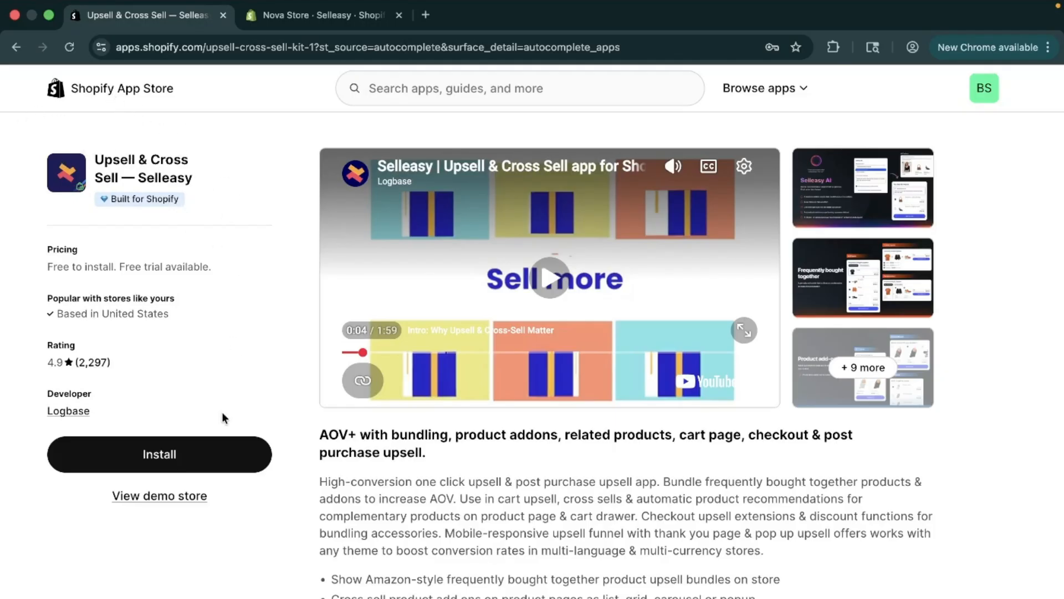
- Start a new Cart upsell / down-sell (Pop up) campaign from the Selleasy app in the store admin
left_click(301, 16)
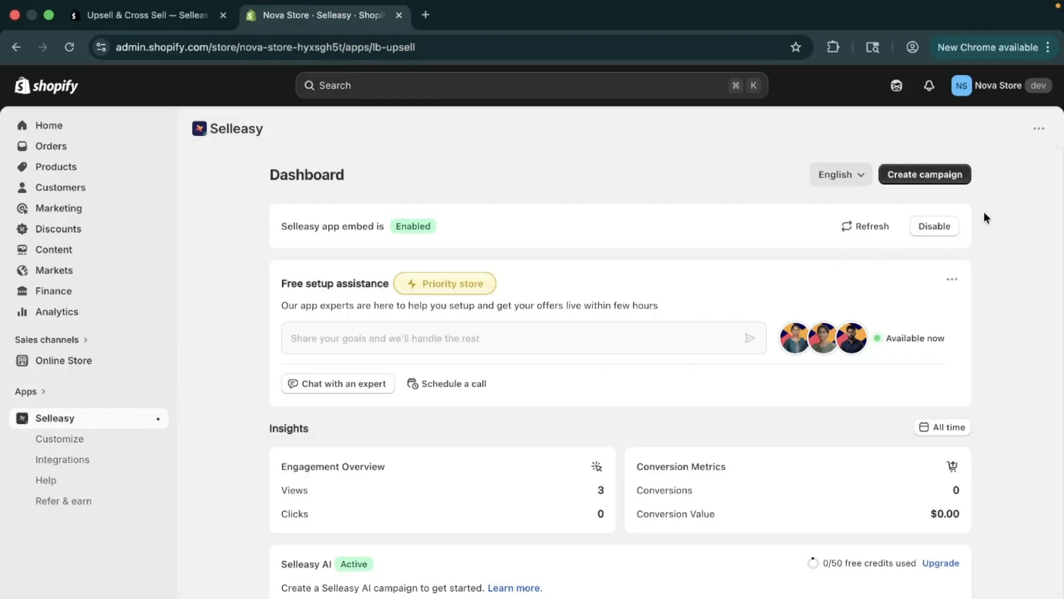
left_click(909, 175)
scroll(674, 382, "down", 5)
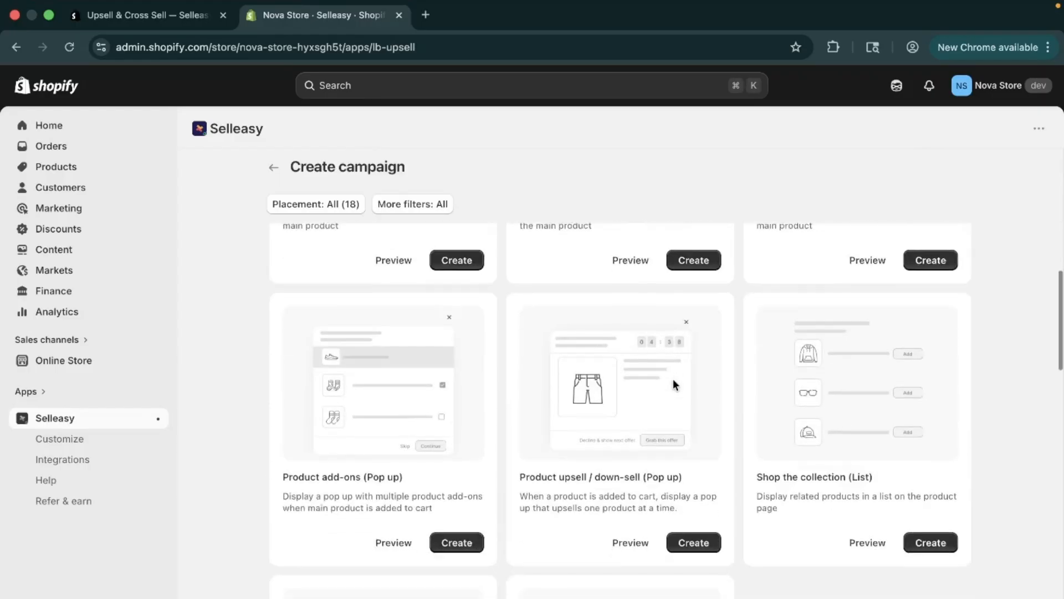
scroll(673, 382, "down", 6)
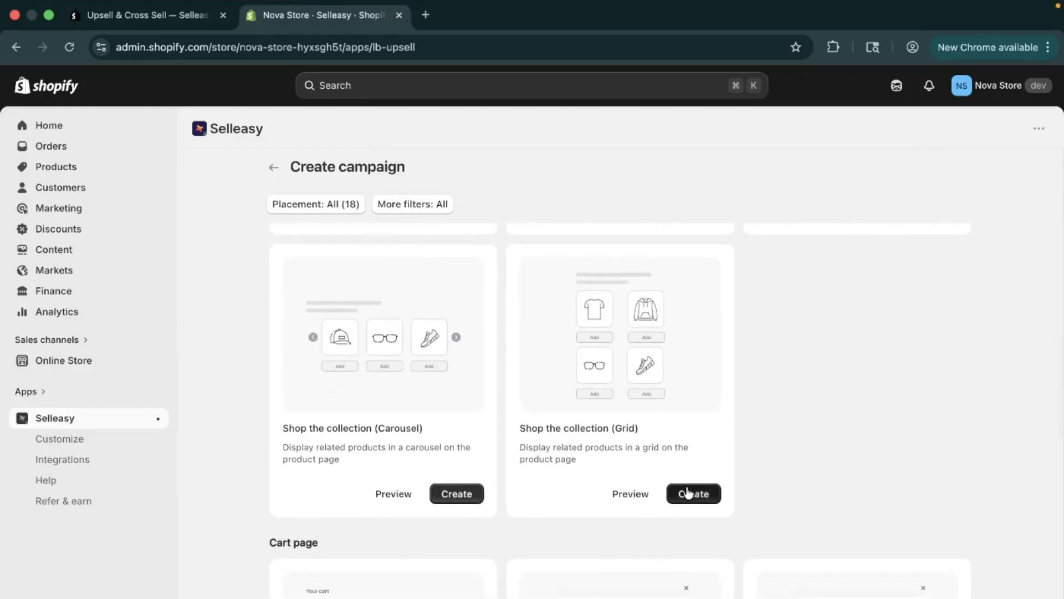
scroll(688, 492, "down", 5)
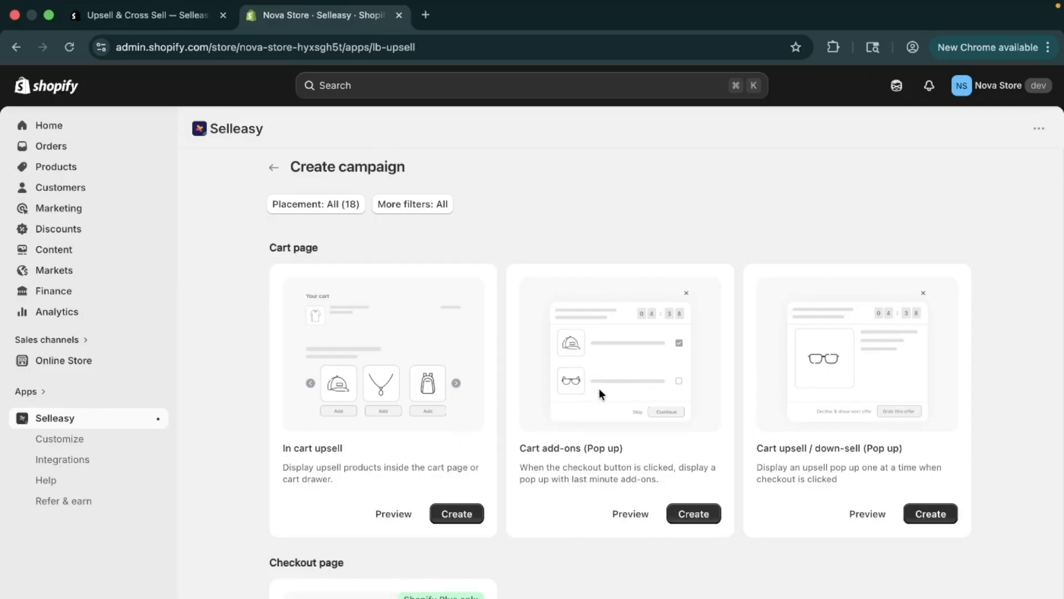
left_click_drag(830, 469, 871, 470)
left_click(941, 518)
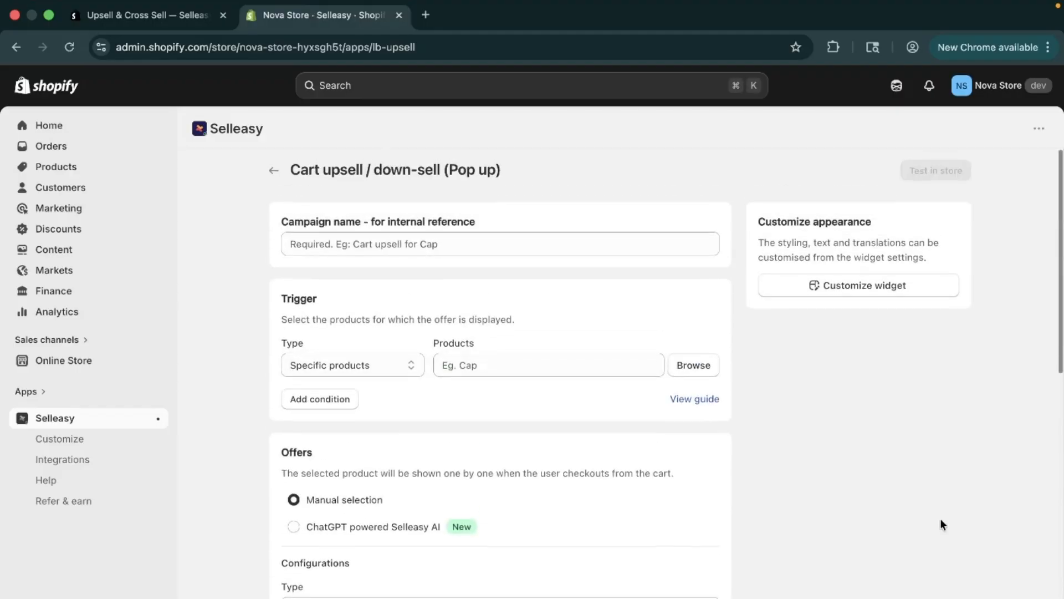
- Name the campaign Pop Up Upsell
left_click(474, 241)
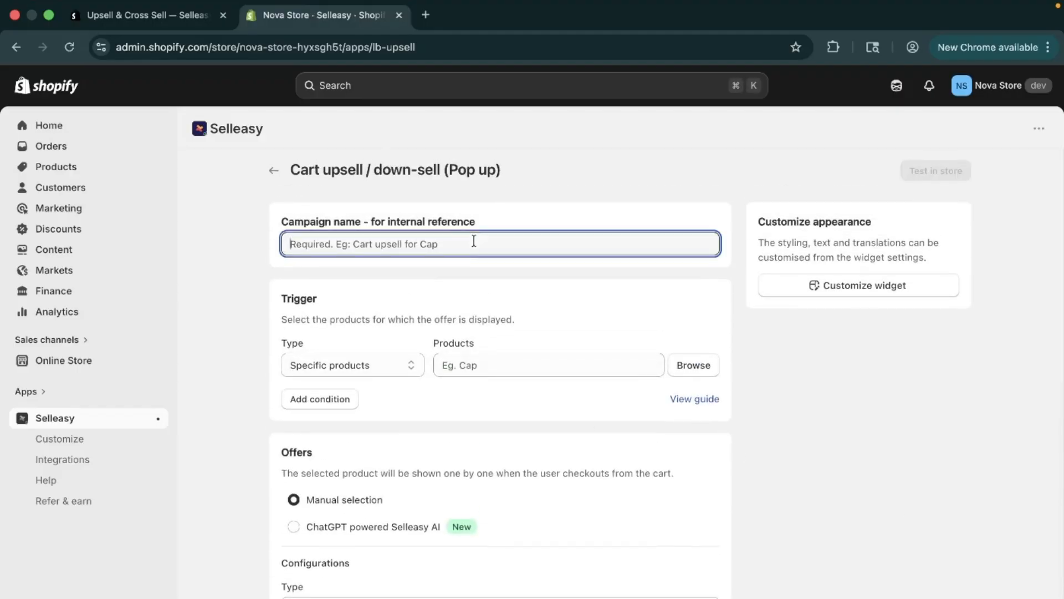
type("Pop ")
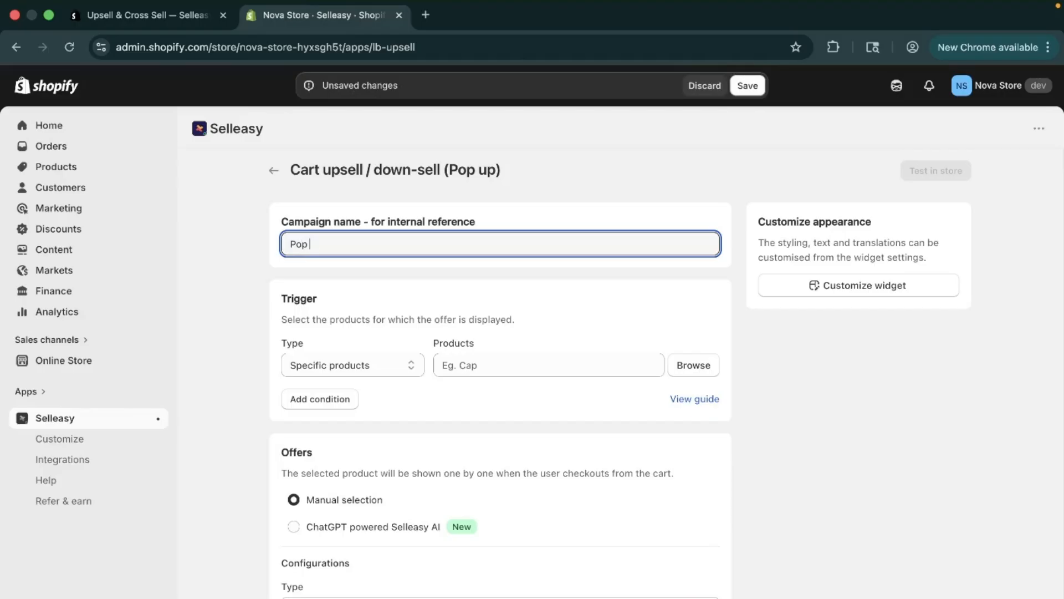
type("Up Upsell")
left_click(499, 282)
scroll(499, 284, "down", 1)
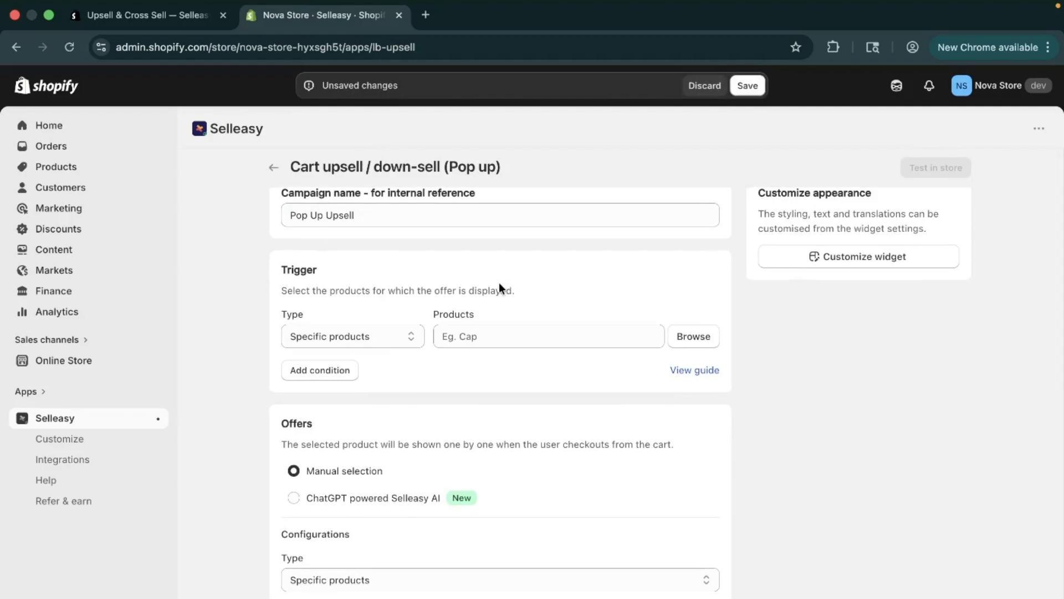
scroll(487, 306, "down", 1)
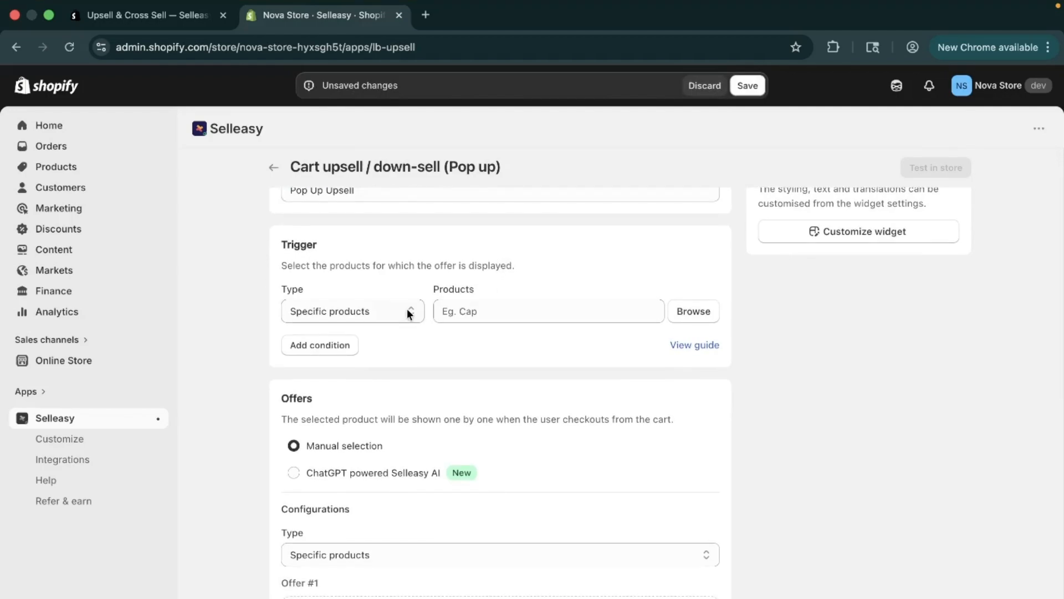
scroll(406, 313, "down", 1)
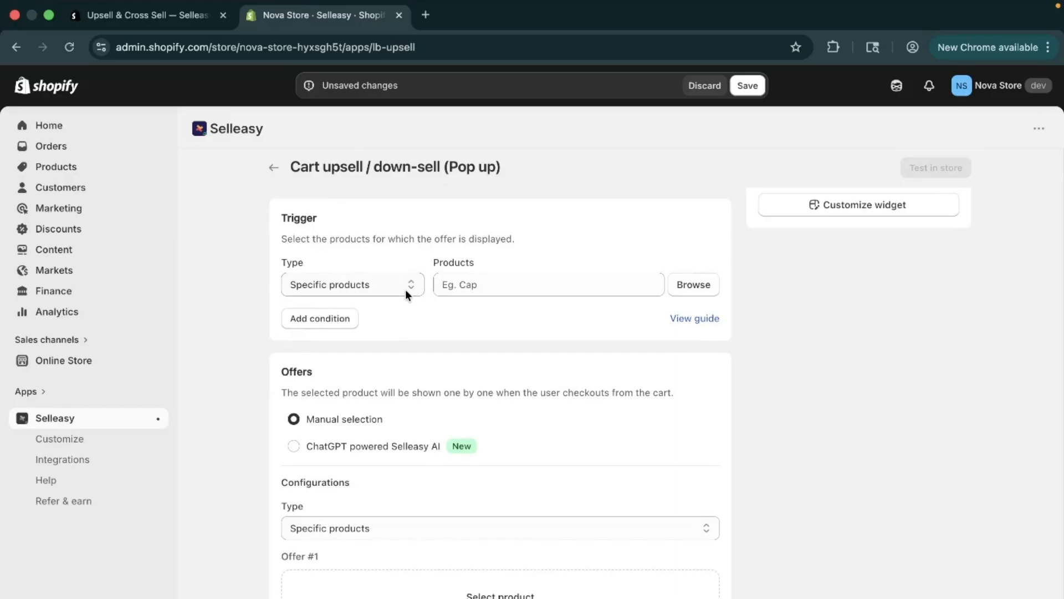
left_click(405, 286)
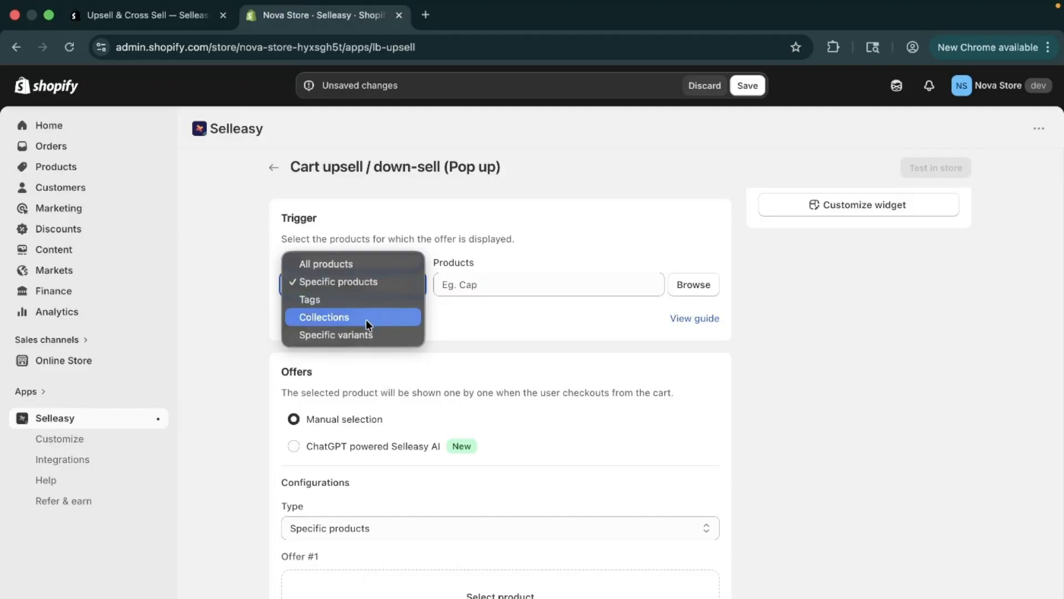
left_click(359, 265)
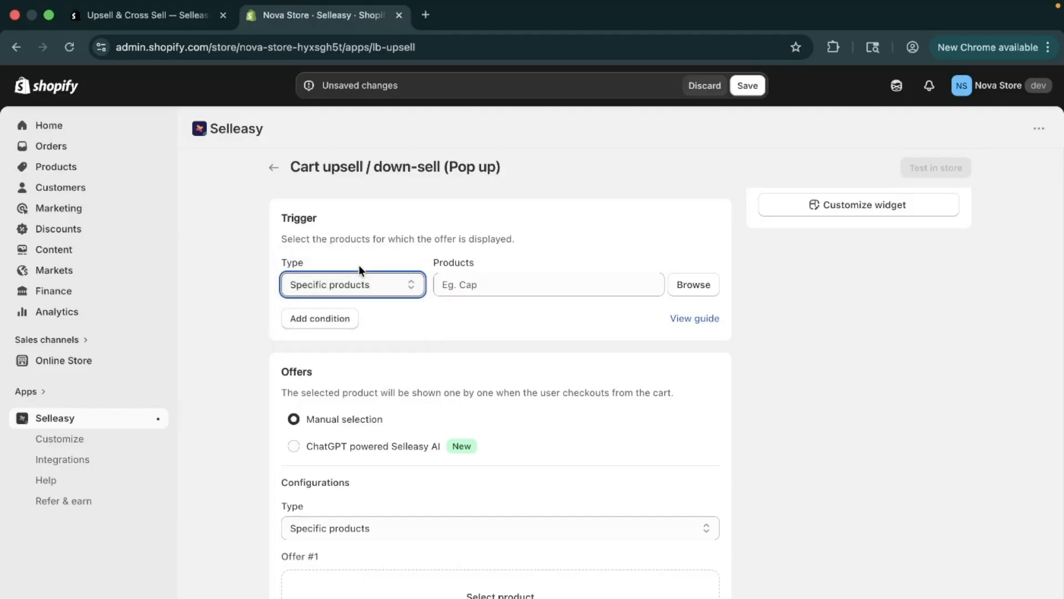
left_click(361, 279)
left_click(364, 295)
- Try adding The Collection Snowboard: Liquid and Oxygen as trigger products, then remove both
left_click(710, 295)
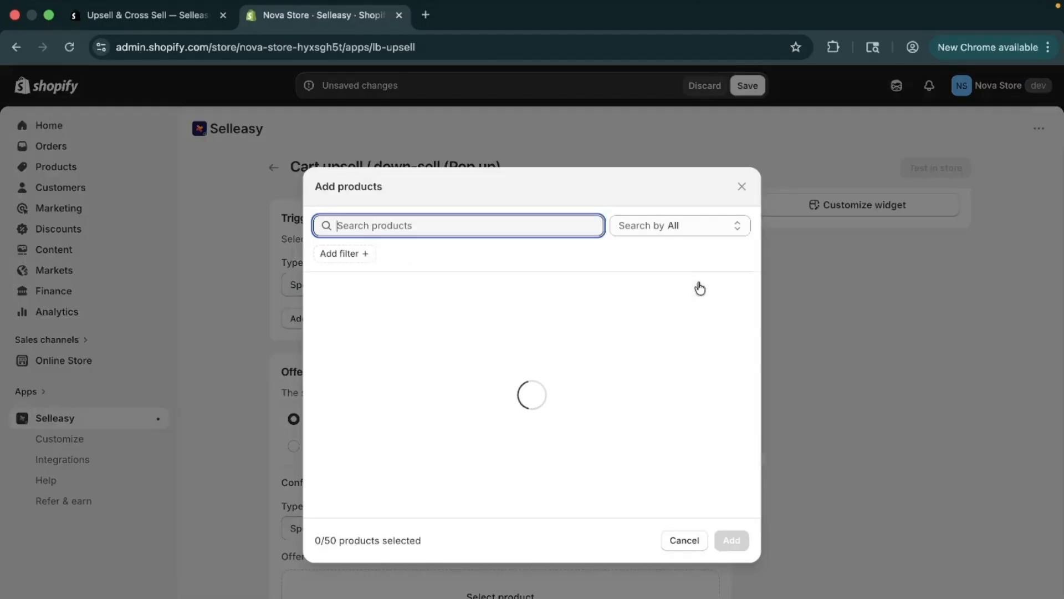
scroll(546, 381, "down", 2)
scroll(548, 383, "down", 3)
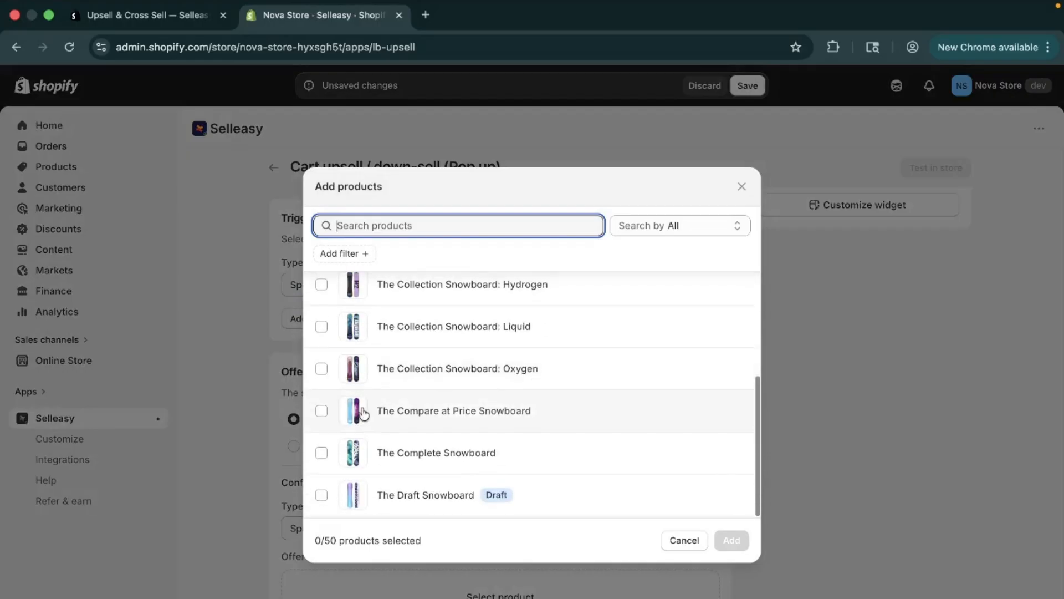
left_click(321, 369)
left_click(321, 326)
left_click(731, 540)
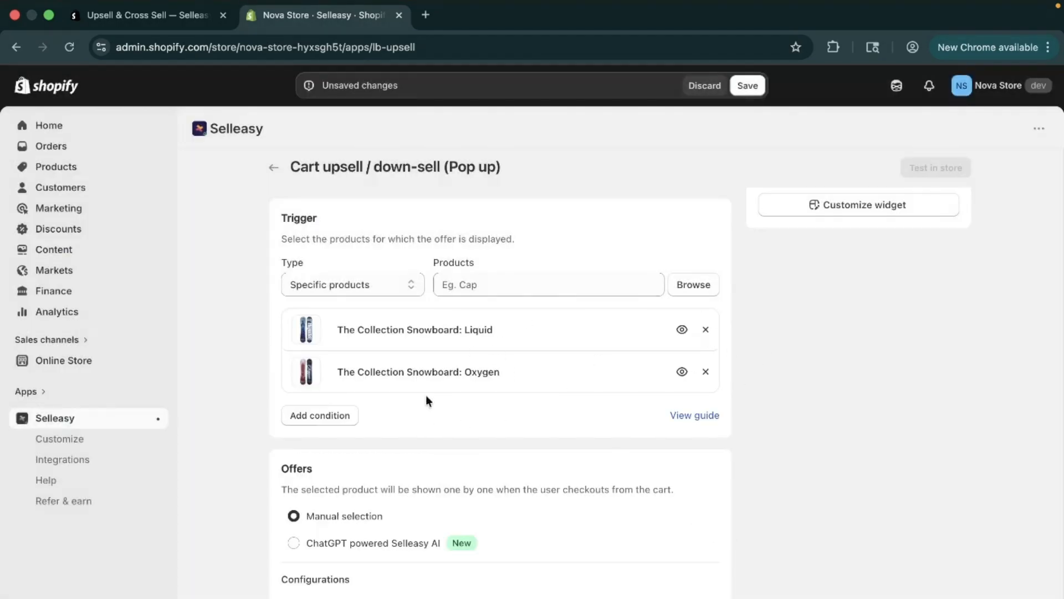
left_click(706, 330)
left_click(704, 331)
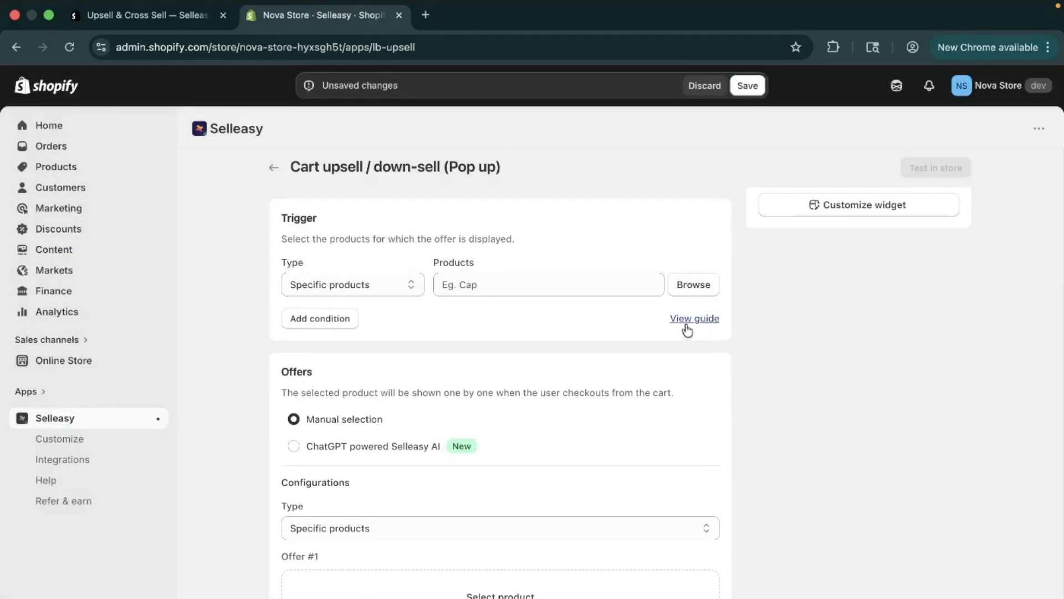
- Set the trigger type to All products
left_click(312, 284)
left_click(321, 264)
left_click(344, 316)
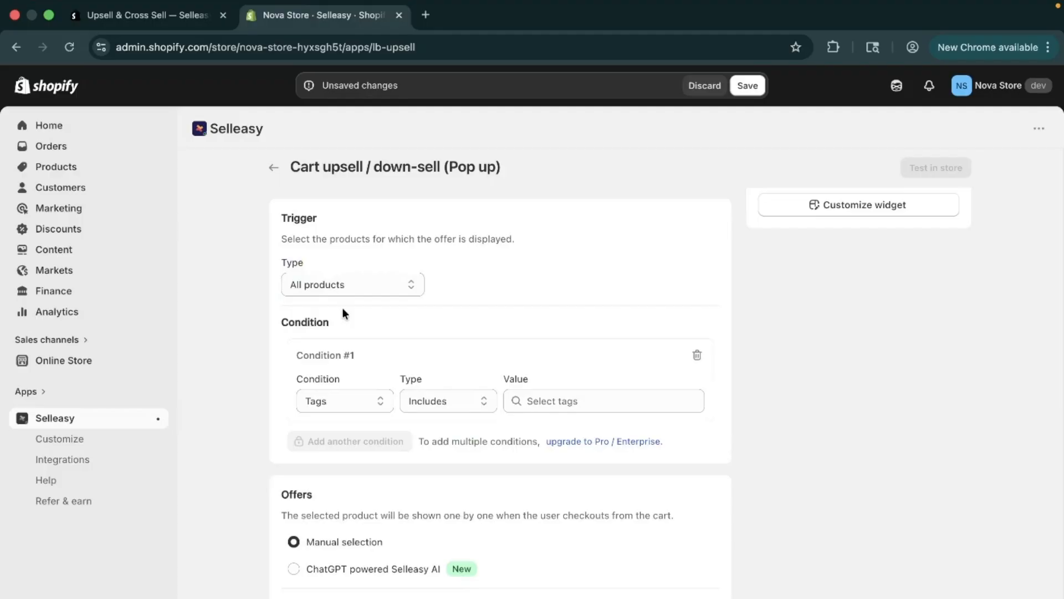
left_click(371, 397)
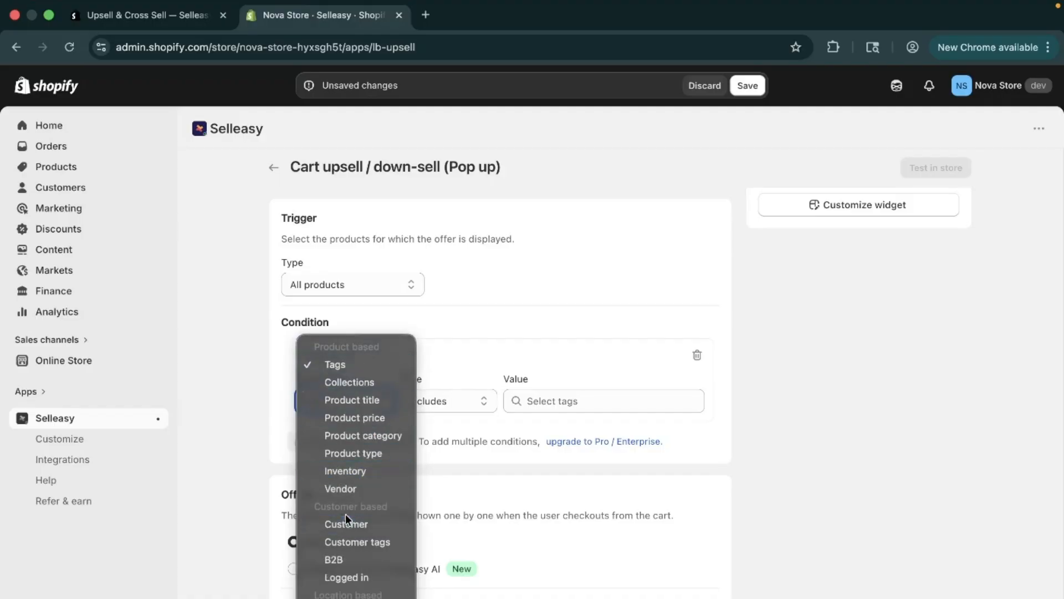
left_click(470, 299)
left_click(475, 397)
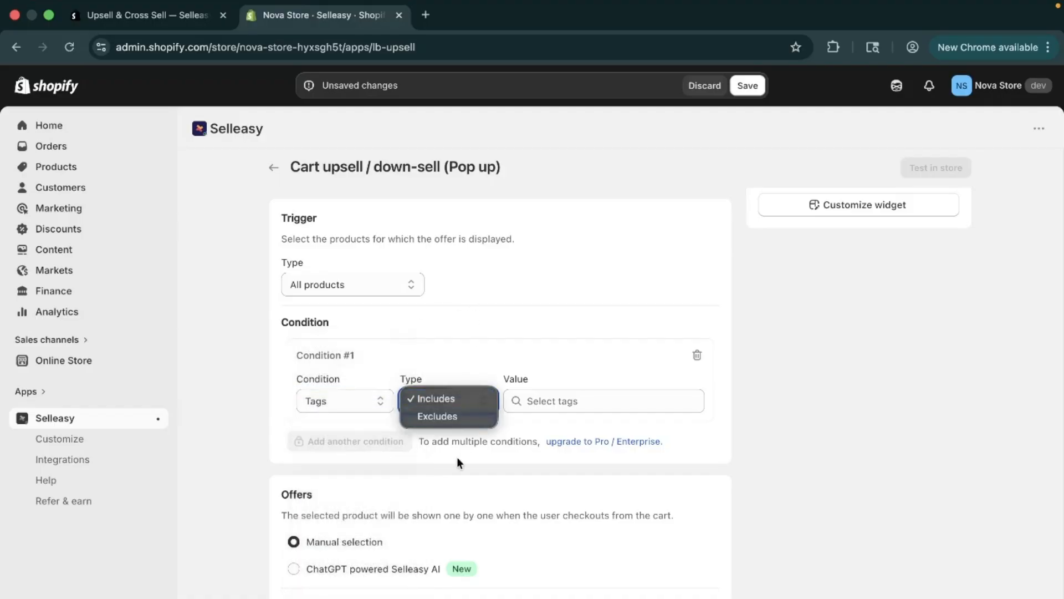
left_click(492, 340)
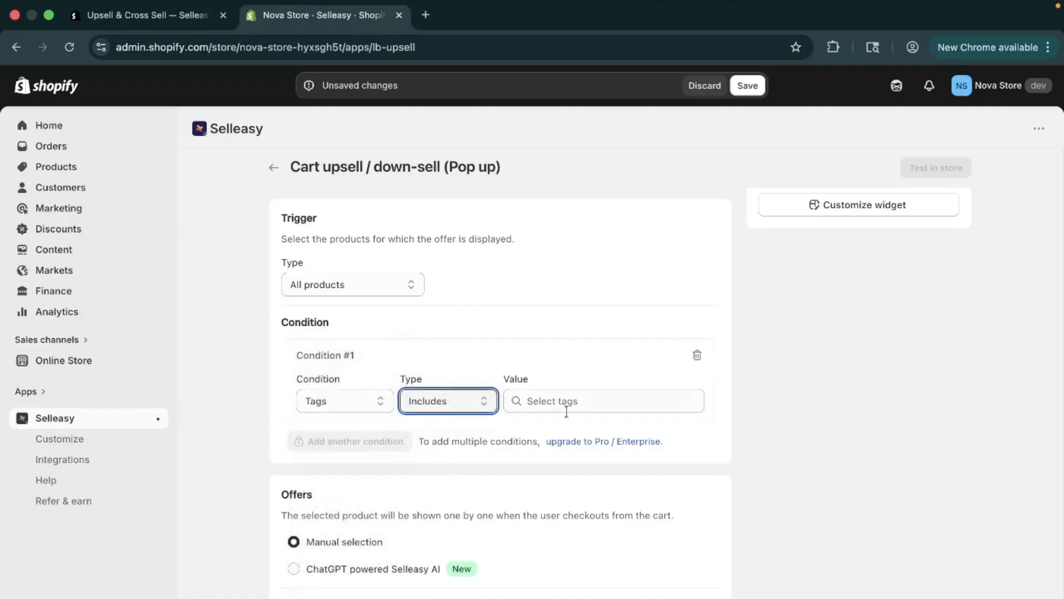
left_click(697, 356)
- Select The Collection Snowboard: Hydrogen as the product for Offer #1
scroll(441, 484, "down", 3)
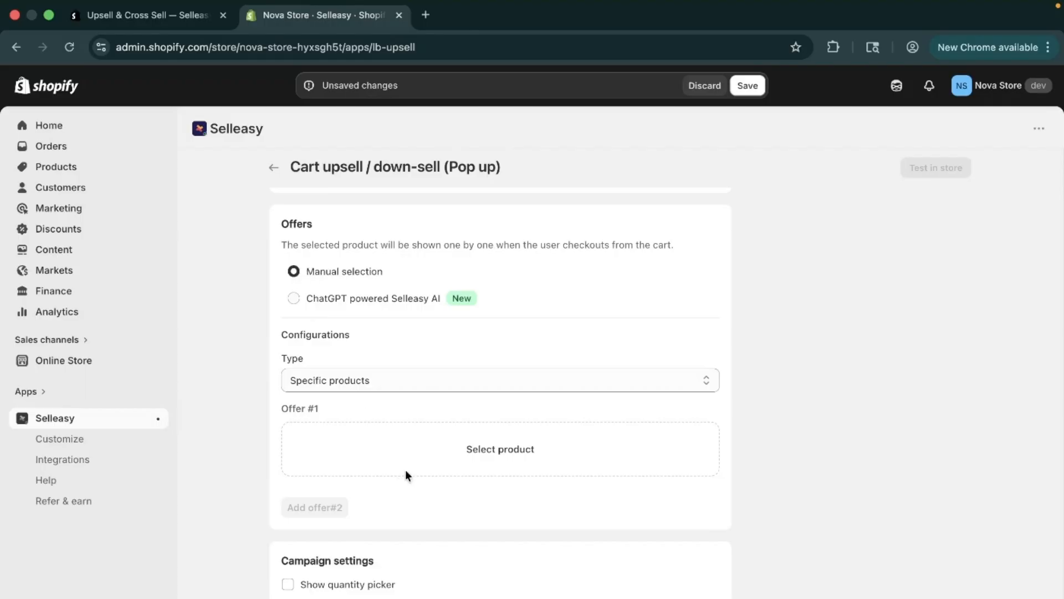
left_click(424, 458)
scroll(427, 433, "down", 2)
left_click(435, 394)
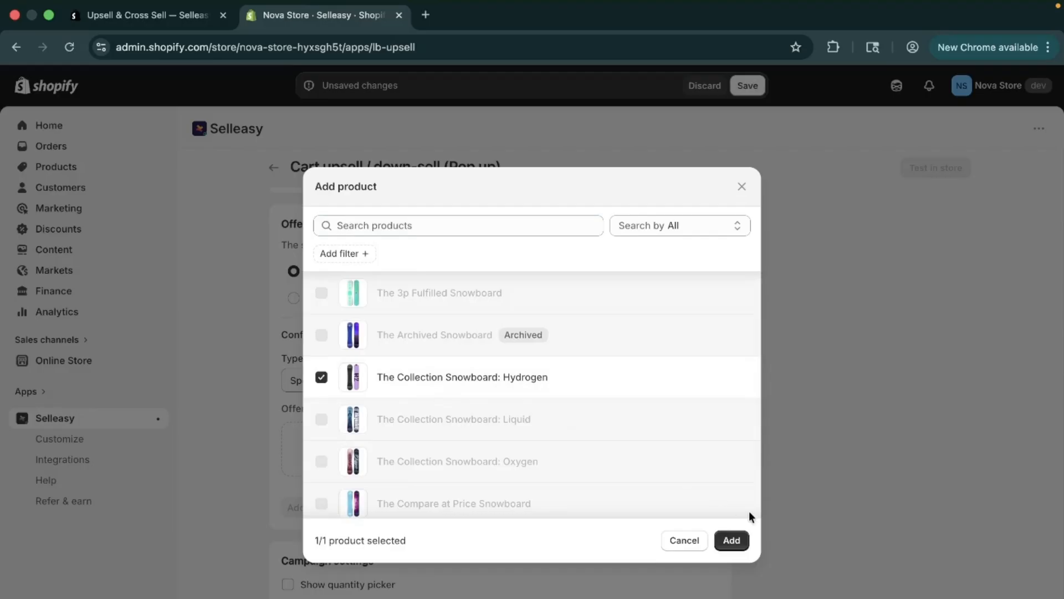
left_click(732, 539)
- Add Offer #2 with The Collection Snowboard: Liquid as the product shown when offer #1 is accepted
scroll(586, 450, "down", 3)
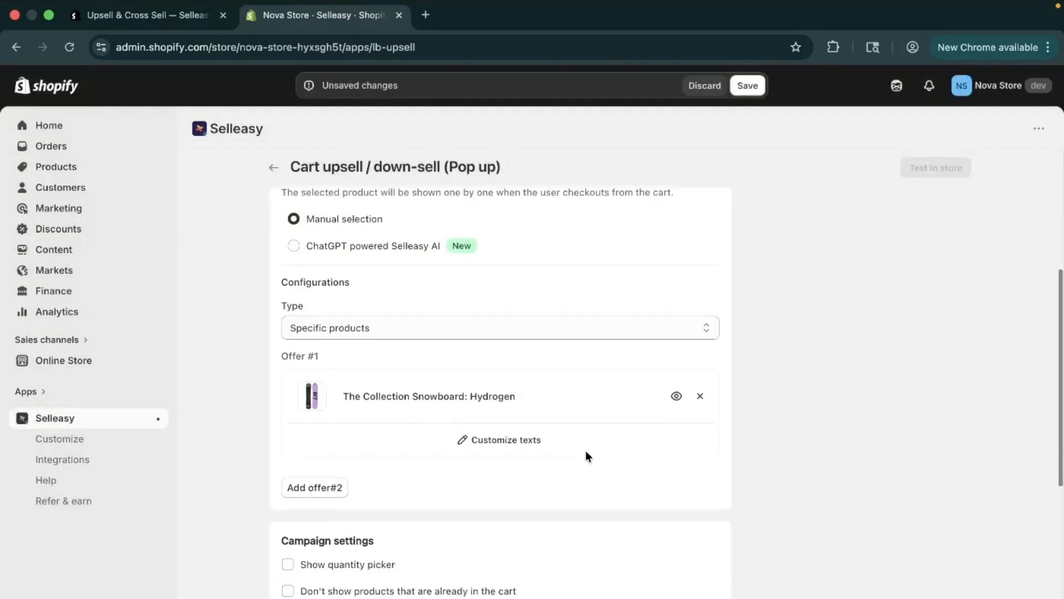
left_click(332, 438)
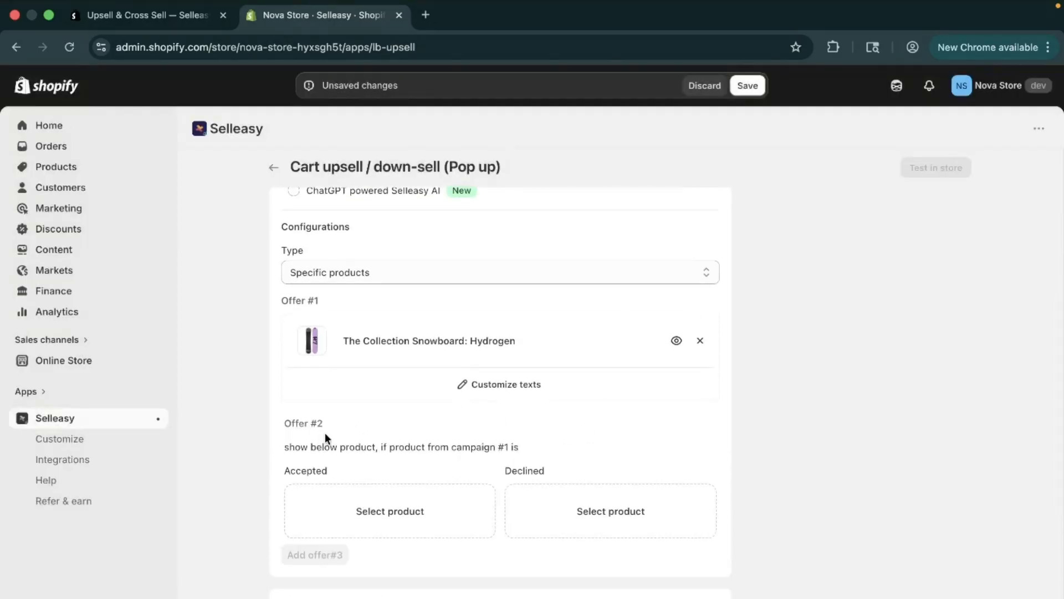
left_click(423, 518)
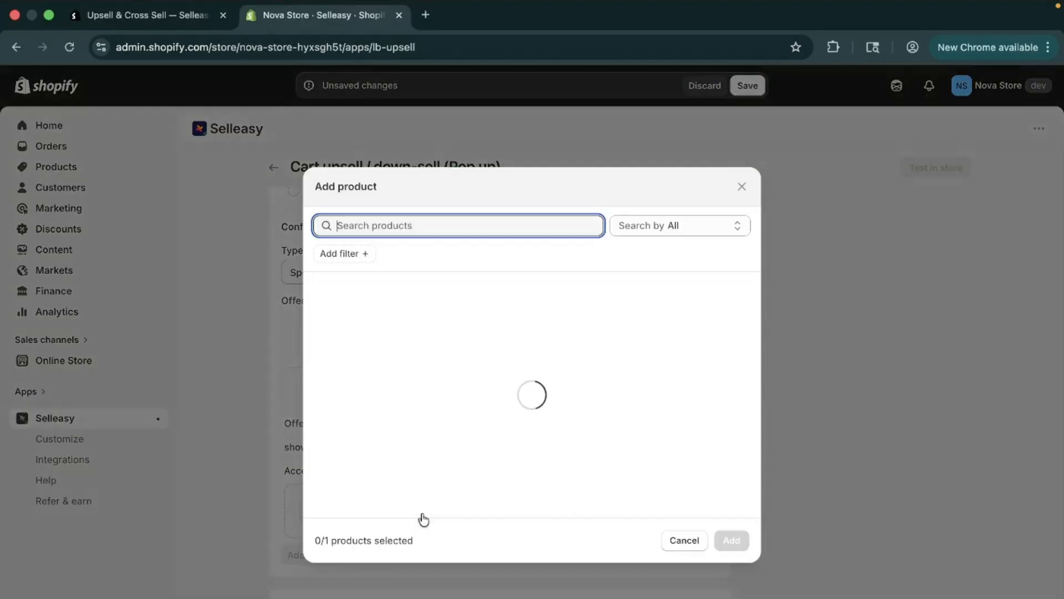
scroll(524, 439, "down", 4)
scroll(516, 410, "up", 1)
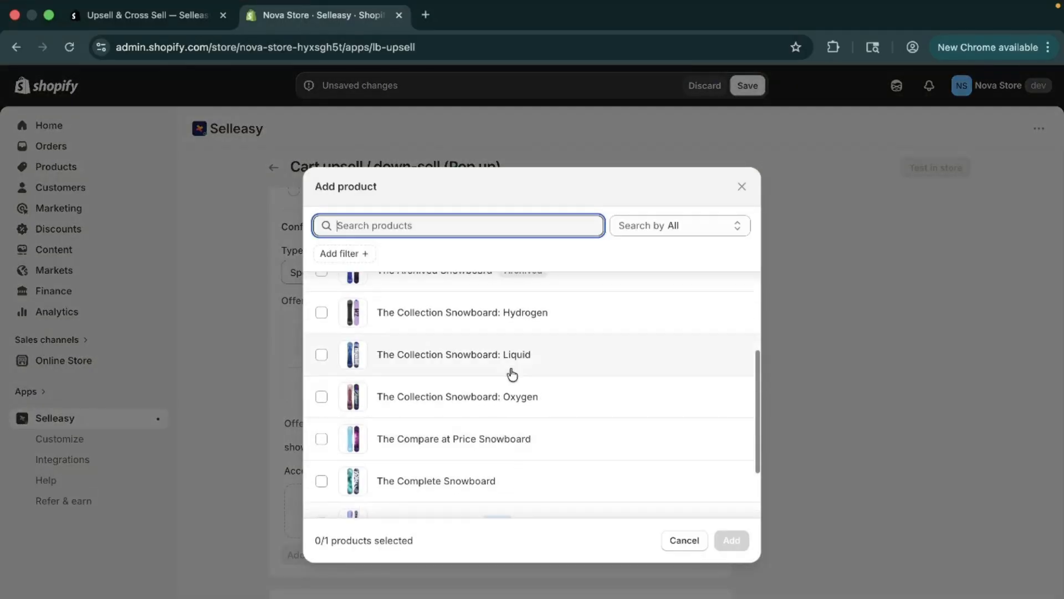
left_click(510, 371)
left_click(733, 544)
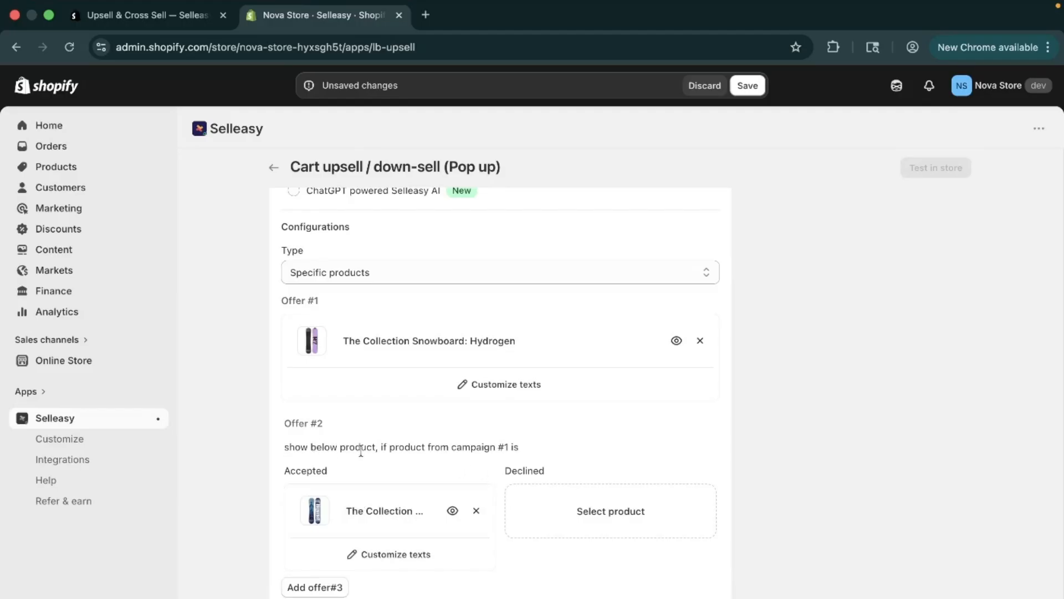
- Review the text customization options for the Hydrogen offer and close them without changes
left_click(497, 387)
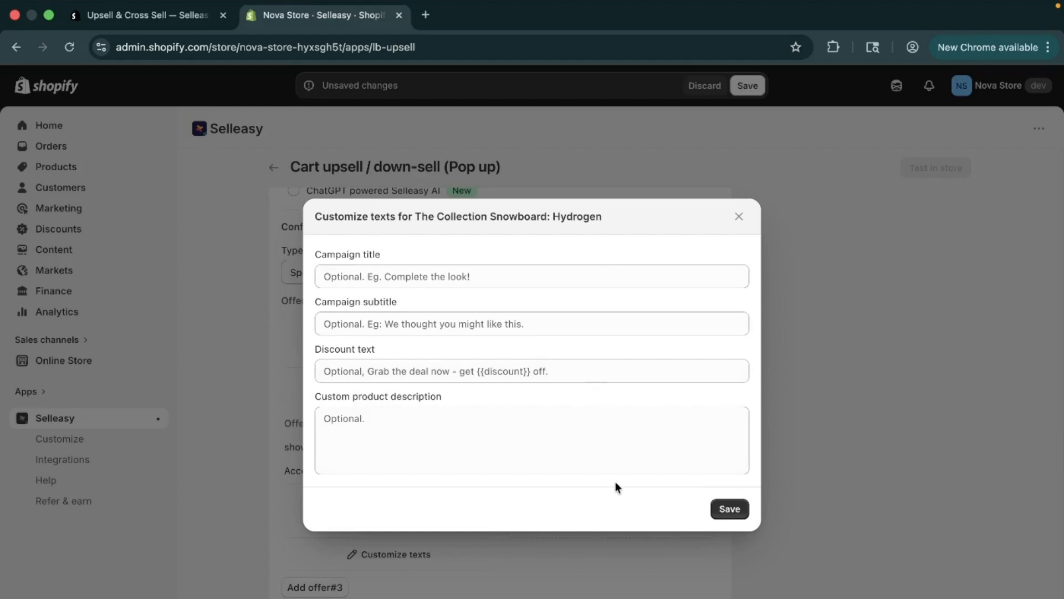
left_click(739, 216)
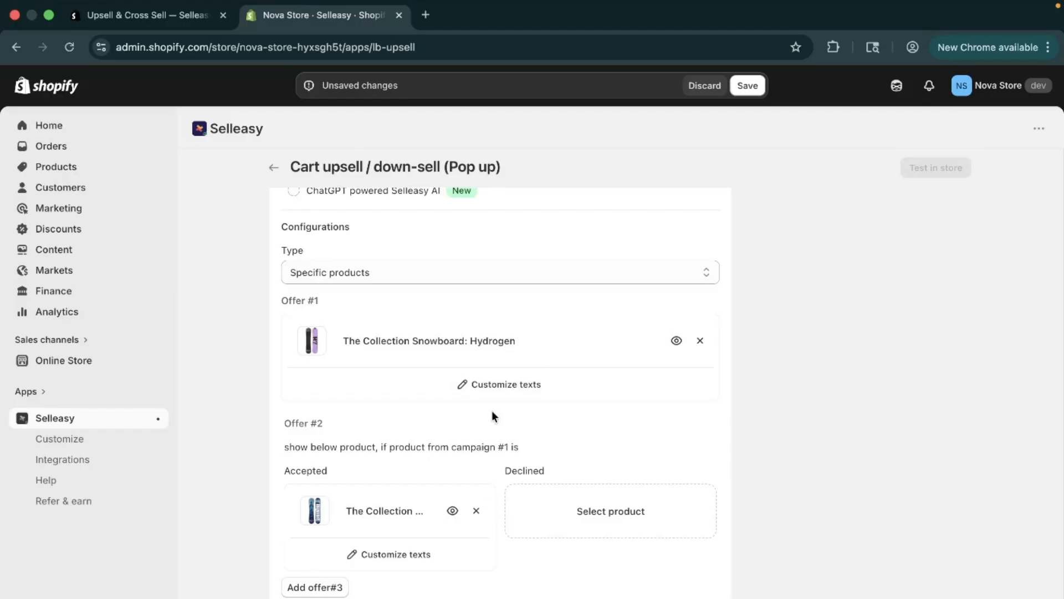
scroll(476, 444, "down", 4)
scroll(477, 444, "up", 4)
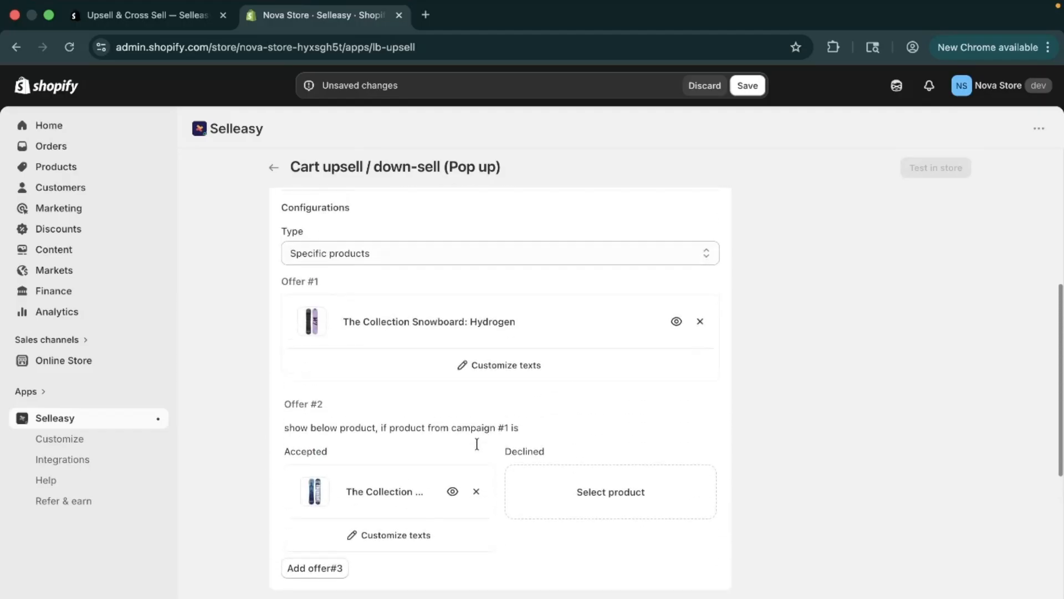
scroll(477, 443, "down", 6)
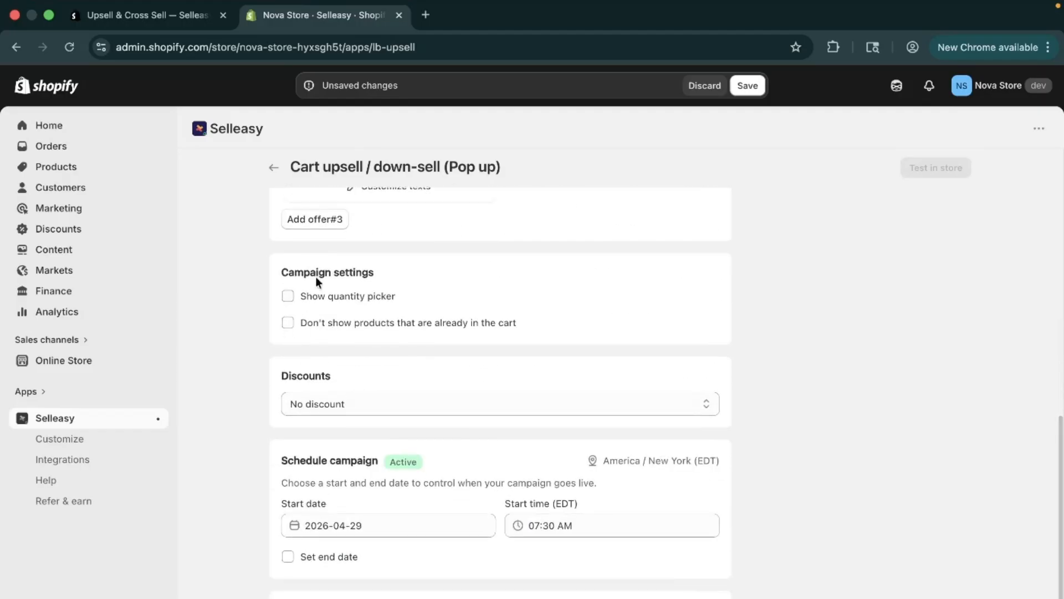
- Enable Show quantity picker and Don't show products that are already in the cart in the campaign settings
left_click_drag(271, 264, 365, 267)
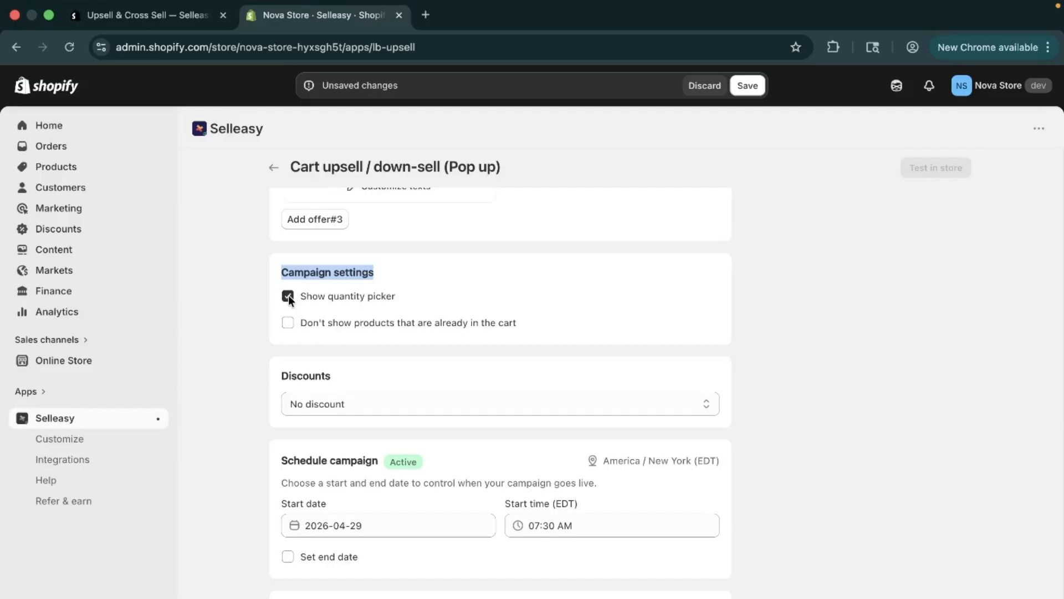
scroll(318, 384, "up", 2)
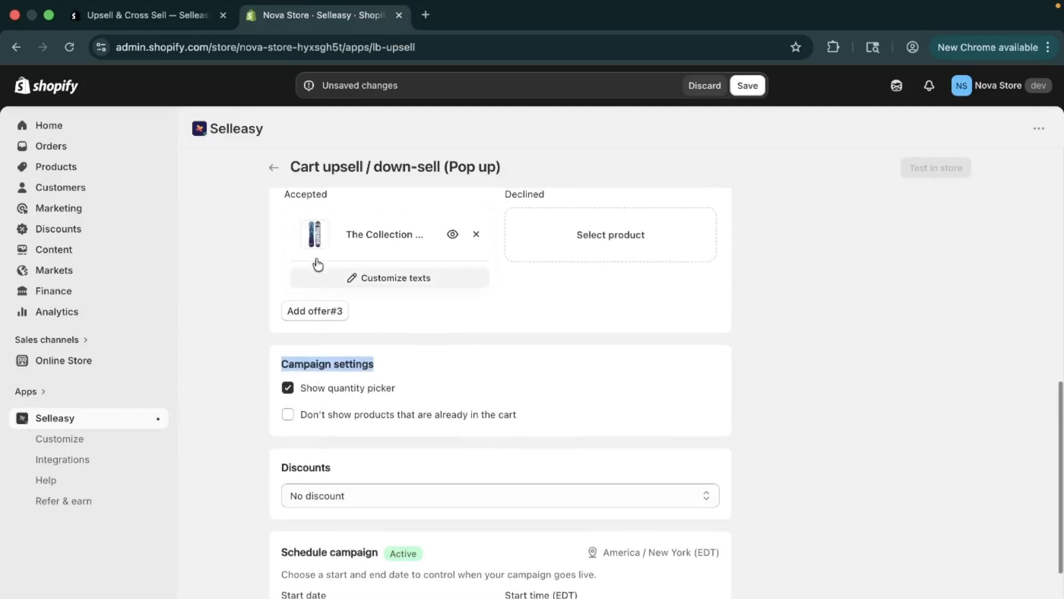
left_click(289, 417)
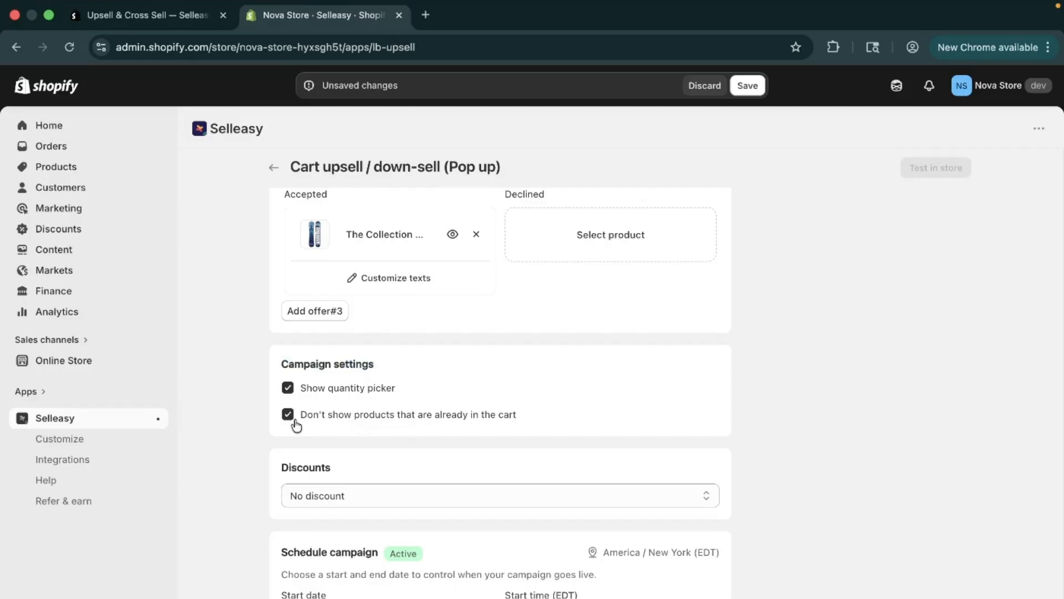
- Choose Use Selleasy discount functions (Recommended) for the campaign discount, with the type set to Product discount
scroll(296, 425, "down", 3)
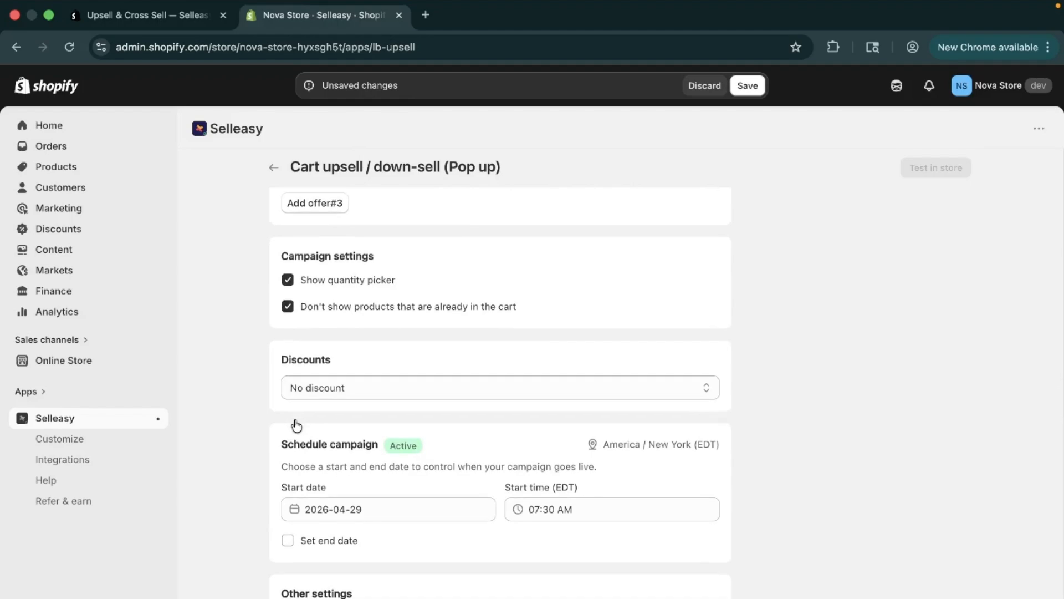
scroll(296, 426, "down", 1)
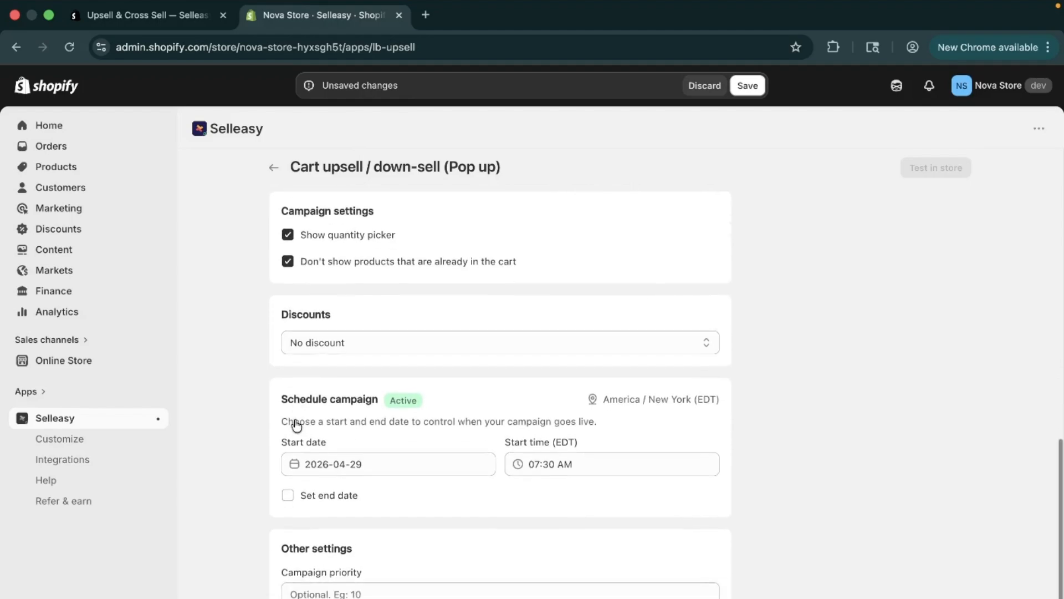
left_click(370, 340)
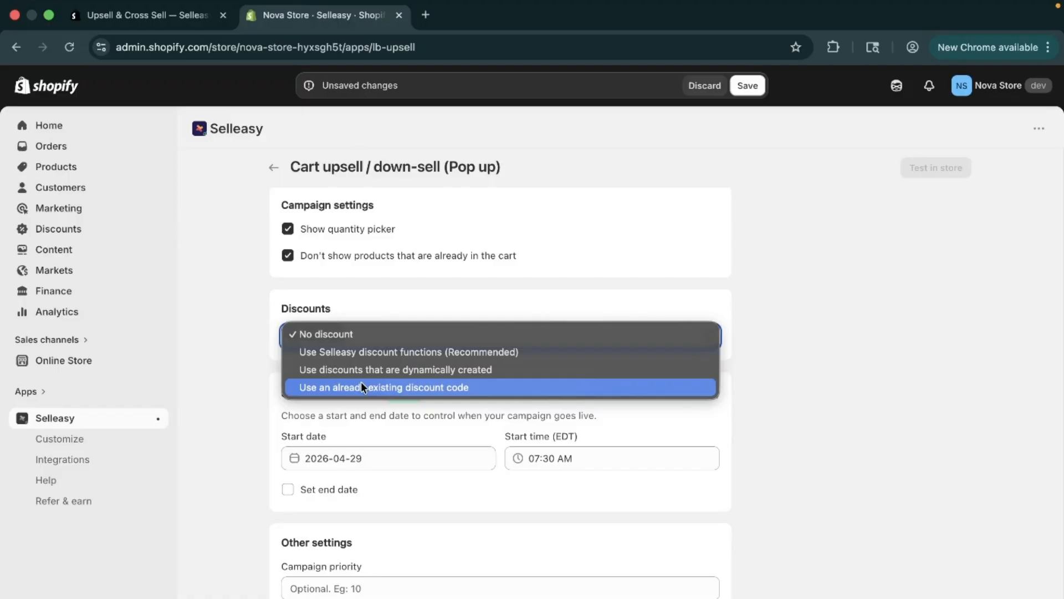
left_click(357, 351)
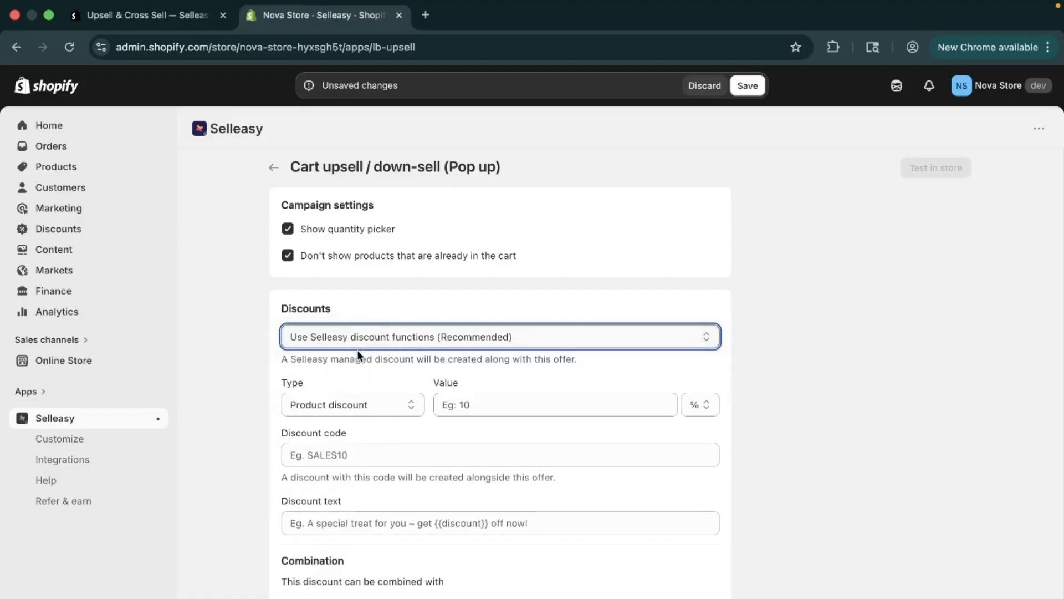
left_click(358, 406)
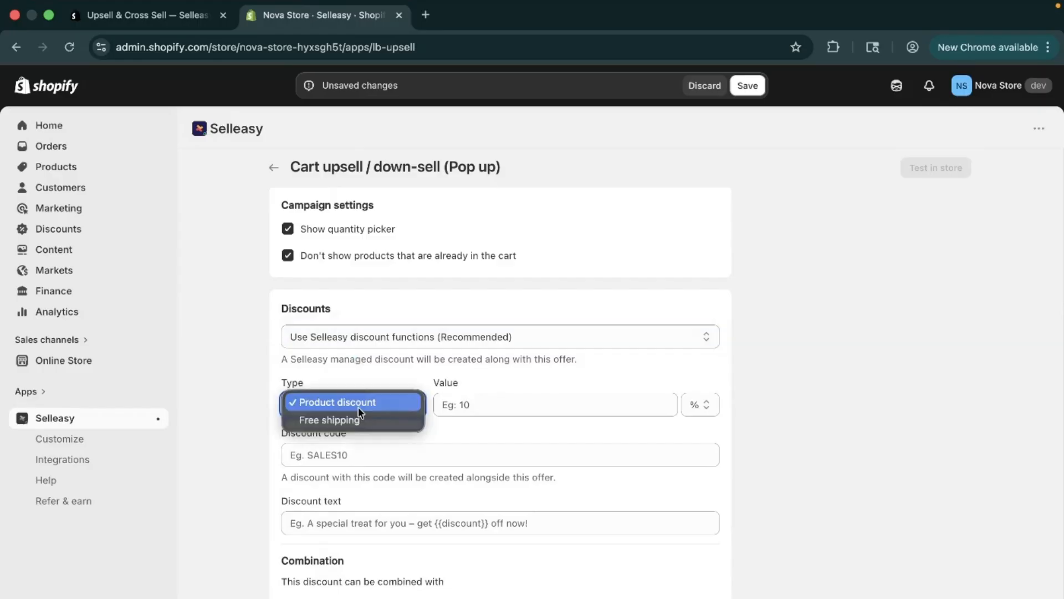
left_click(367, 401)
- Set the discount value to 10 % and the discount code to SALE10
left_click(502, 400)
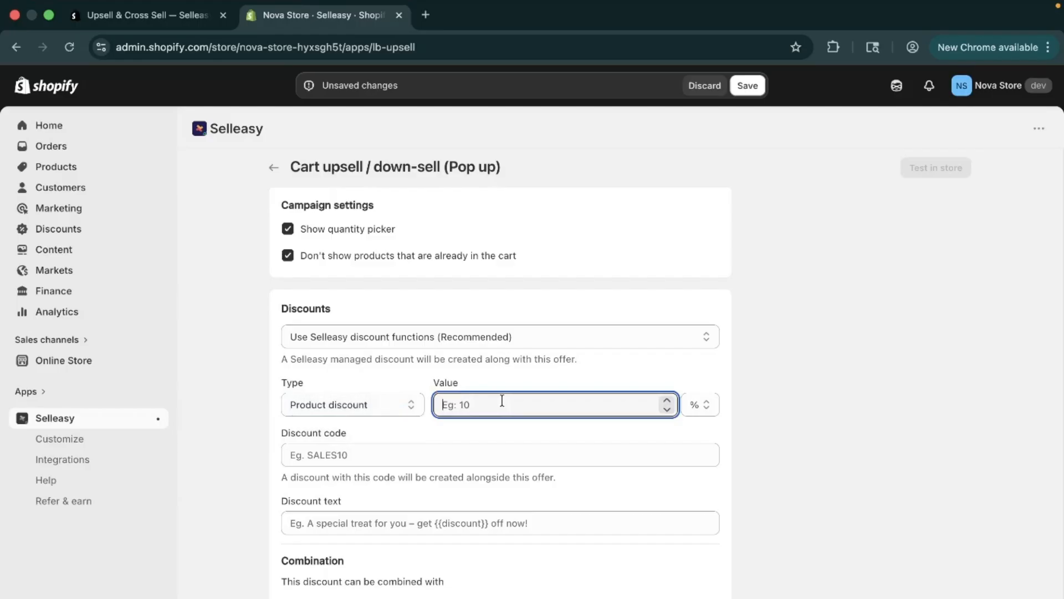
type("10")
left_click(610, 454)
type("SALE")
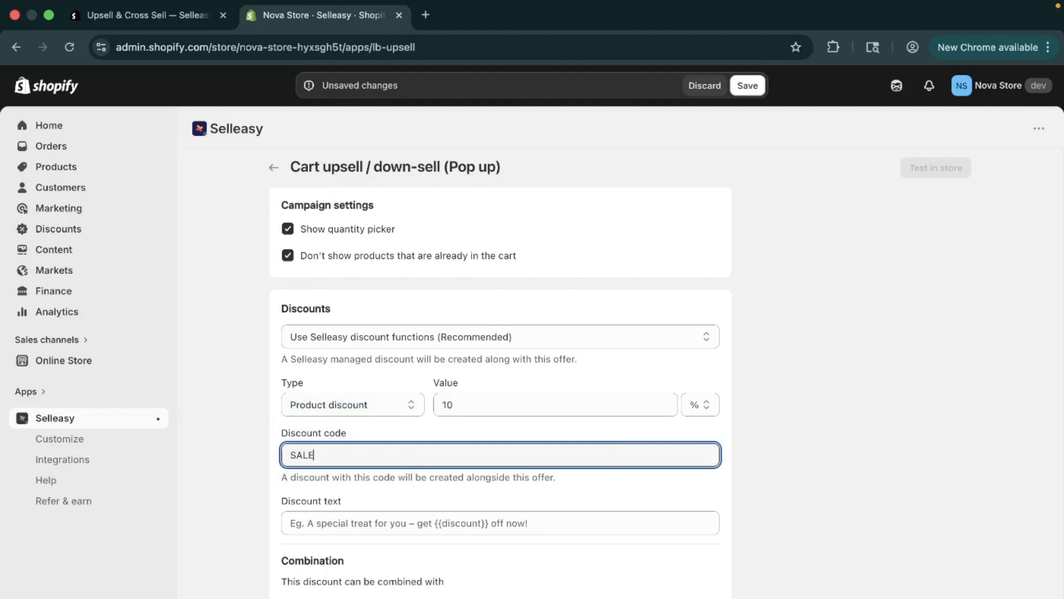
type("10")
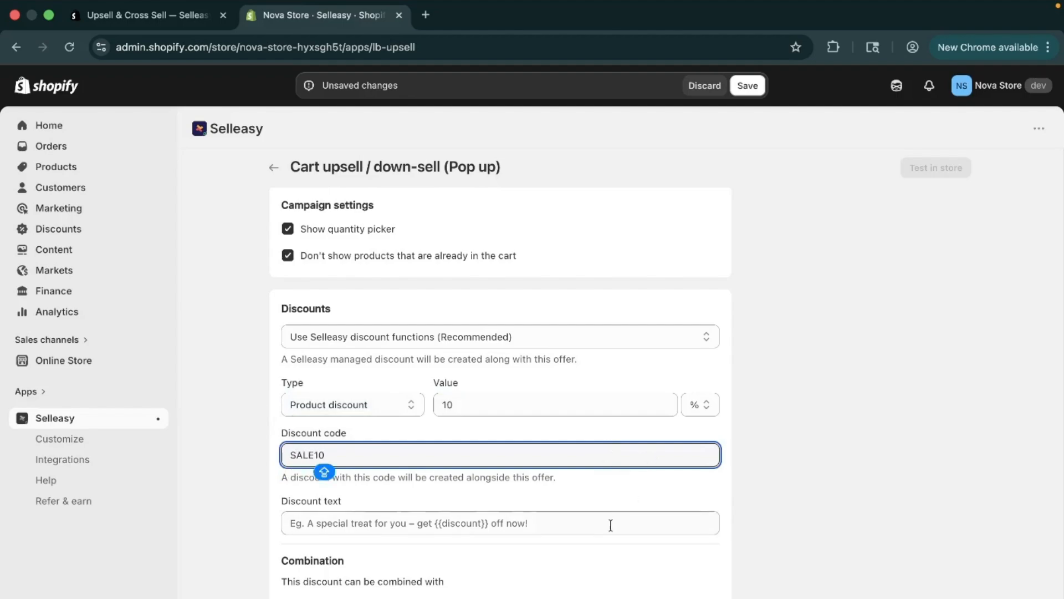
- Set the discount text to the suggestion "A special treat for you – get {{discount}} off now!"
scroll(610, 525, "down", 2)
left_click(540, 451)
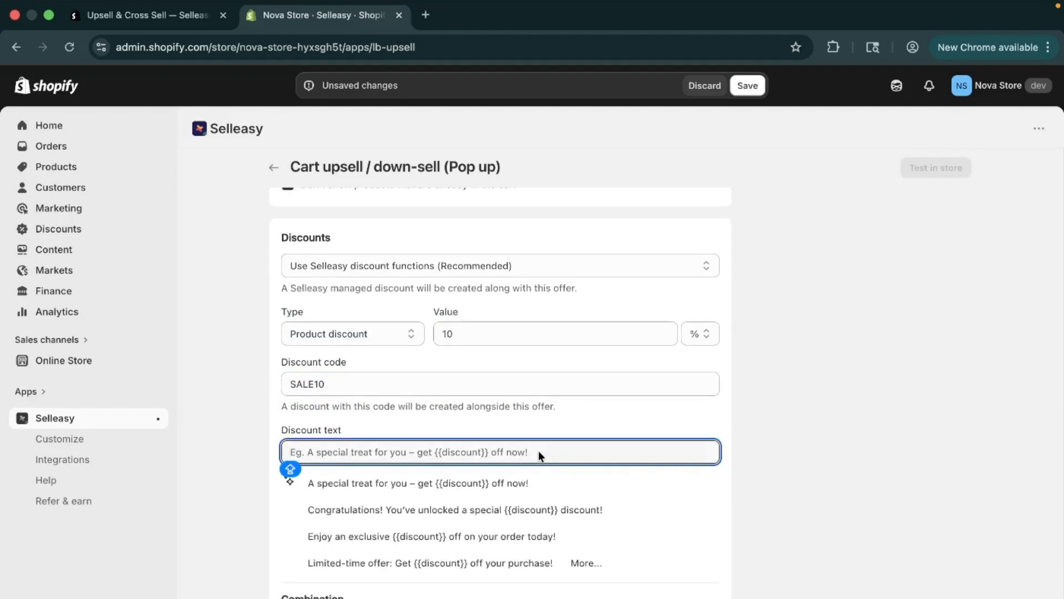
left_click(700, 424)
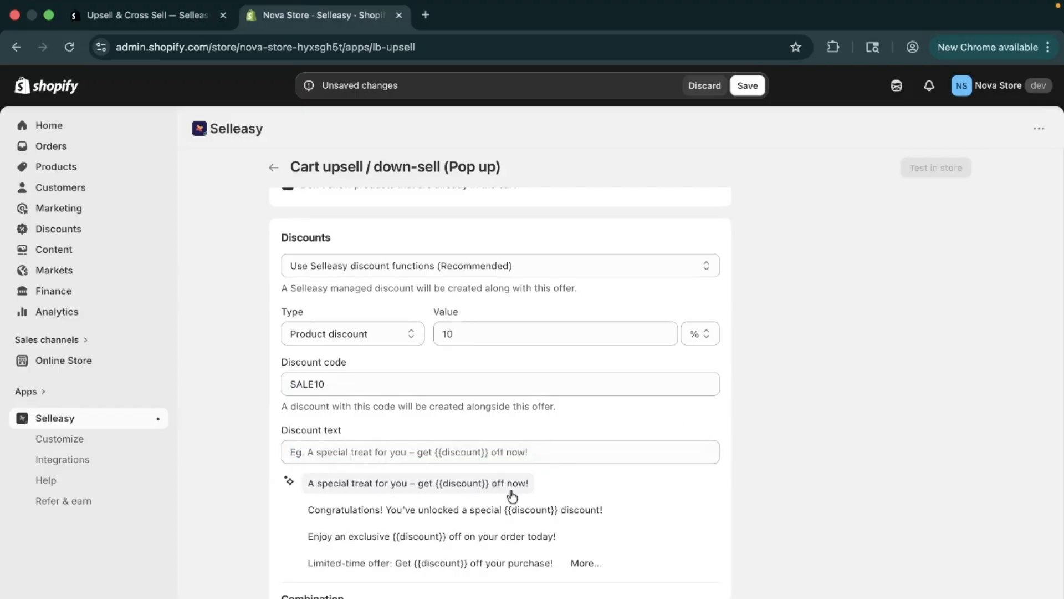
left_click(454, 485)
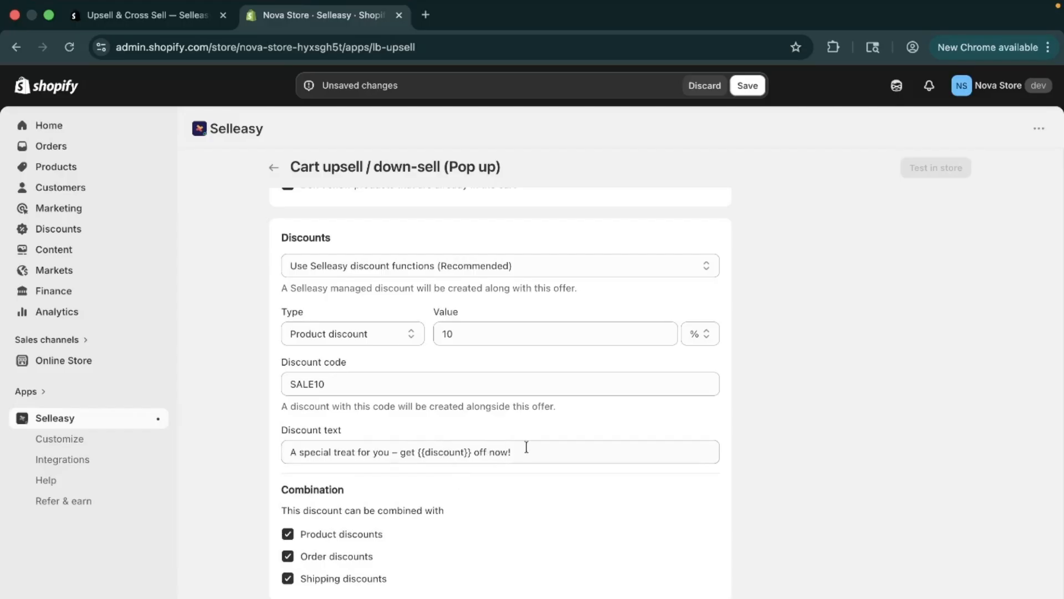
- Review the discount combination options and the campaign schedule's start date, start time and end date settings without changing them
scroll(471, 566, "down", 1)
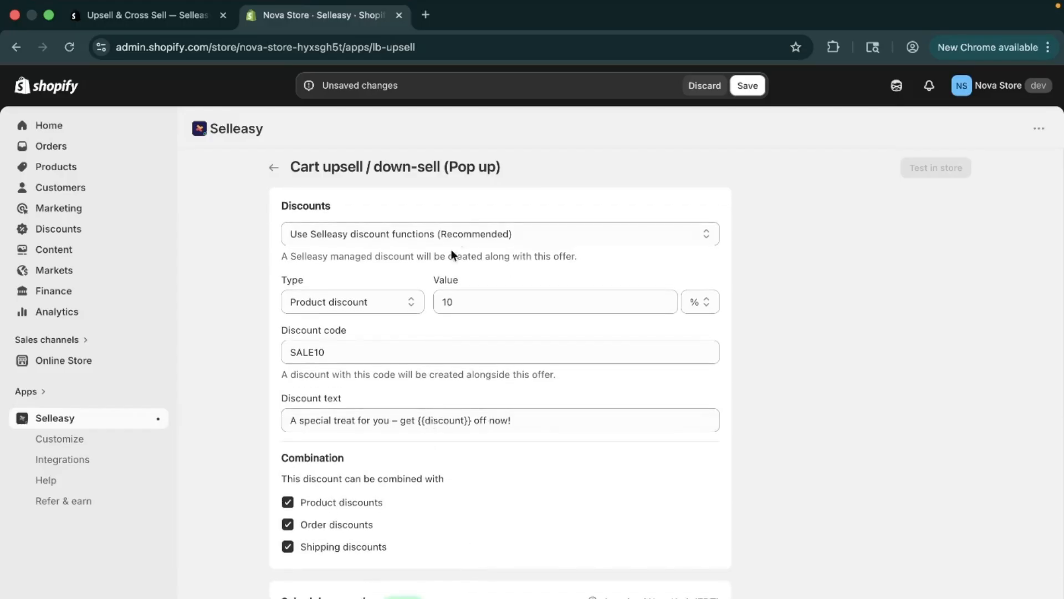
left_click_drag(432, 278, 464, 289)
left_click(457, 318)
scroll(564, 444, "down", 5)
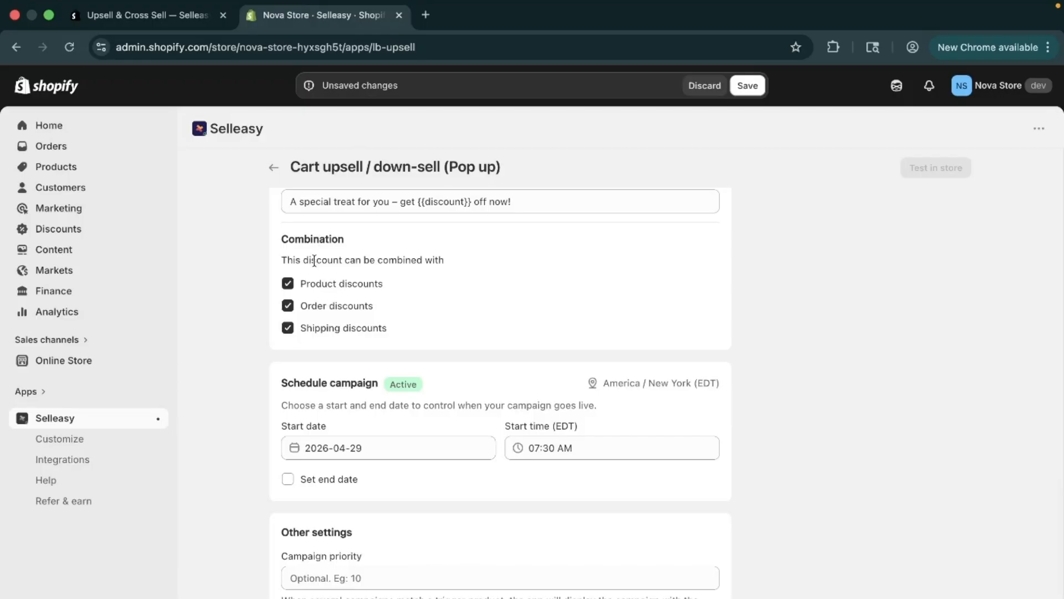
scroll(368, 338, "down", 2)
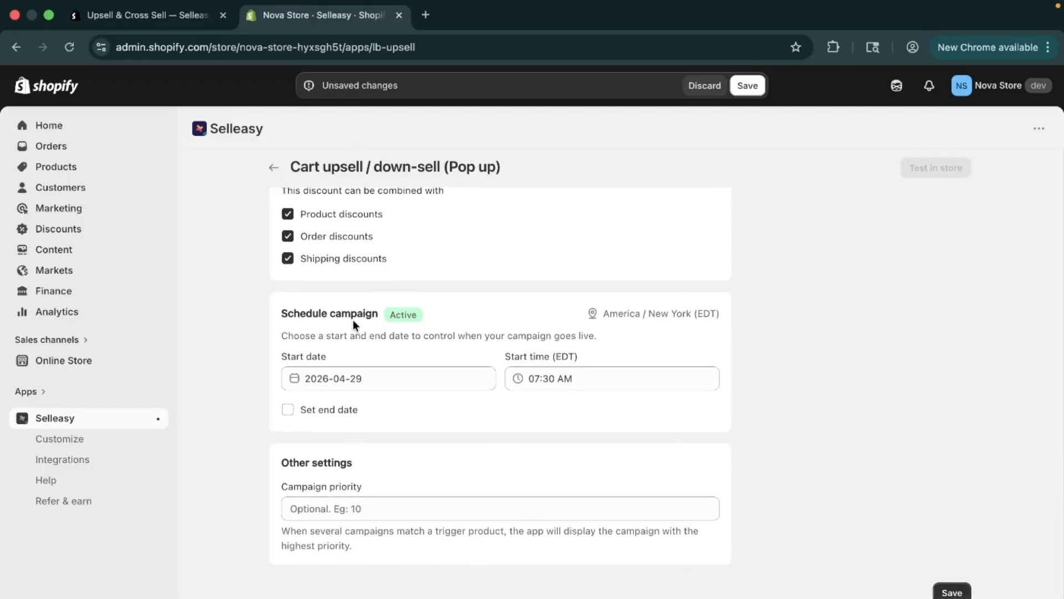
left_click(343, 372)
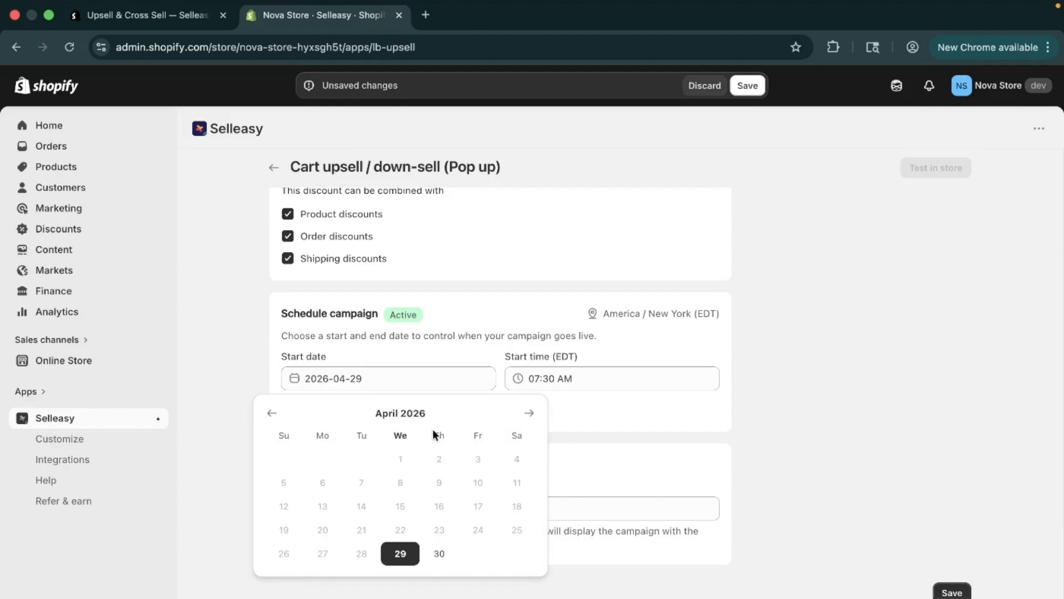
left_click(528, 413)
left_click(528, 413)
left_click(528, 413)
left_click(404, 345)
left_click(612, 379)
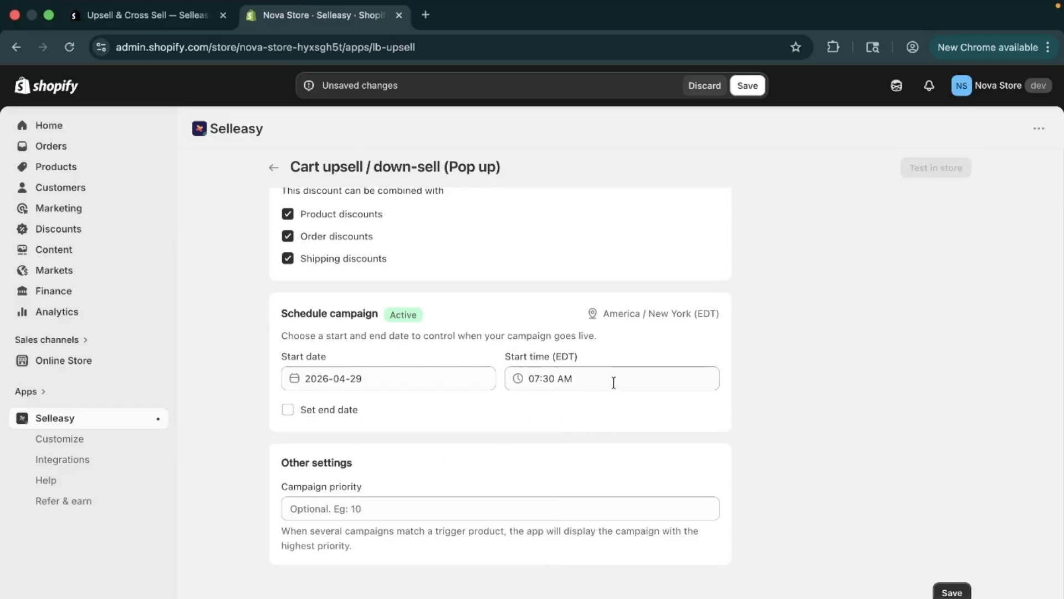
scroll(630, 517, "down", 15)
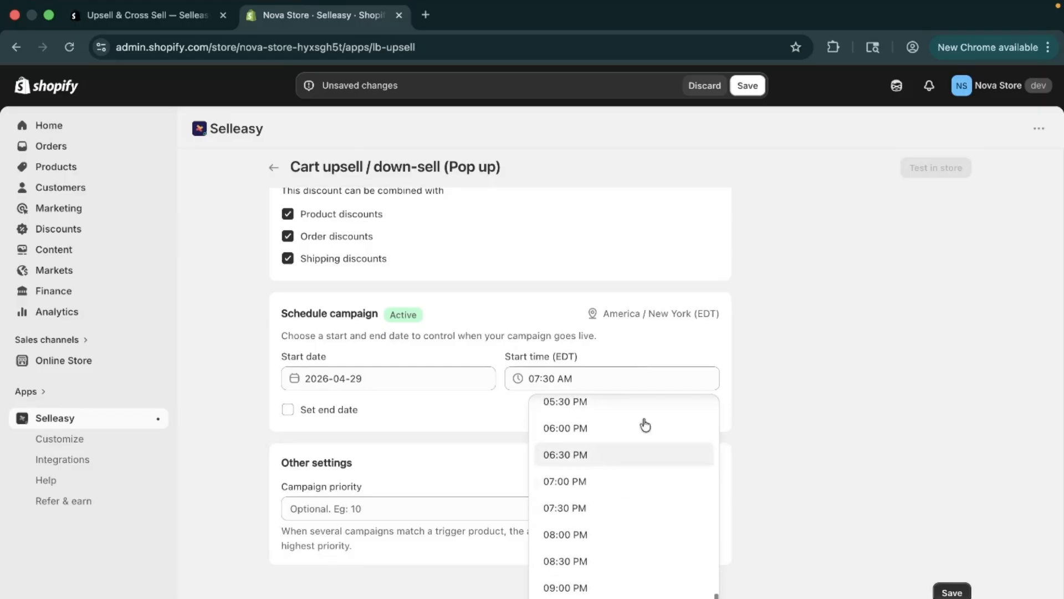
left_click(659, 353)
left_click(321, 411)
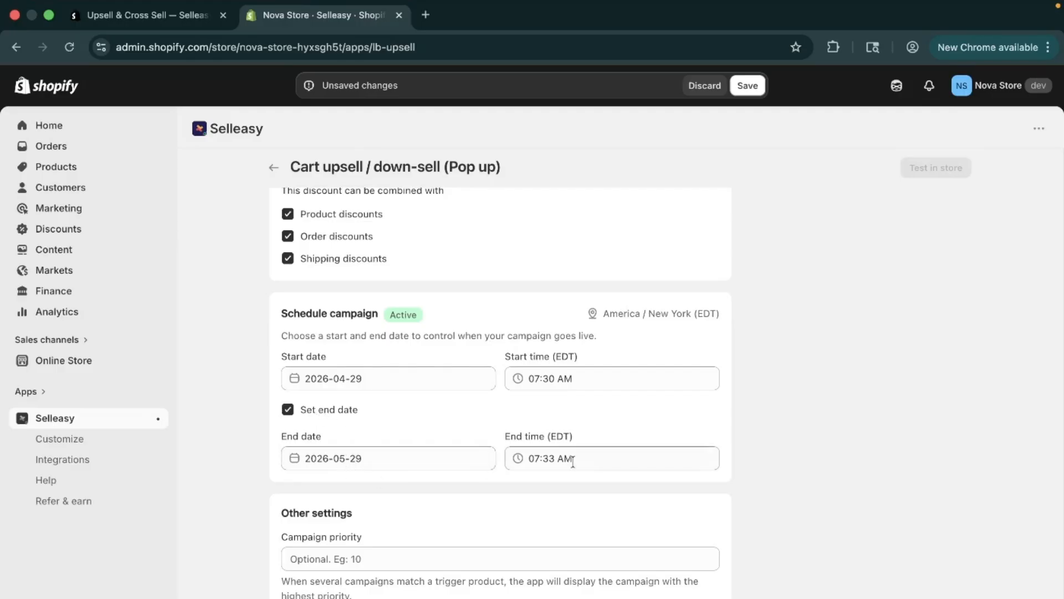
left_click(289, 409)
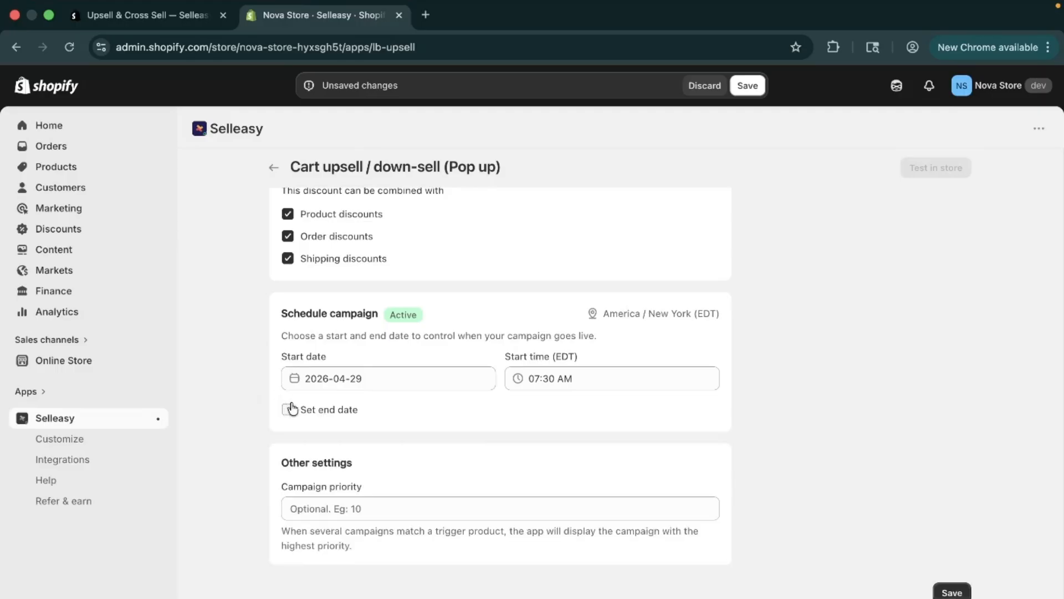
- Save the campaign, refresh the in-store test checks and open the campaign in the storefront
scroll(448, 470, "up", 15)
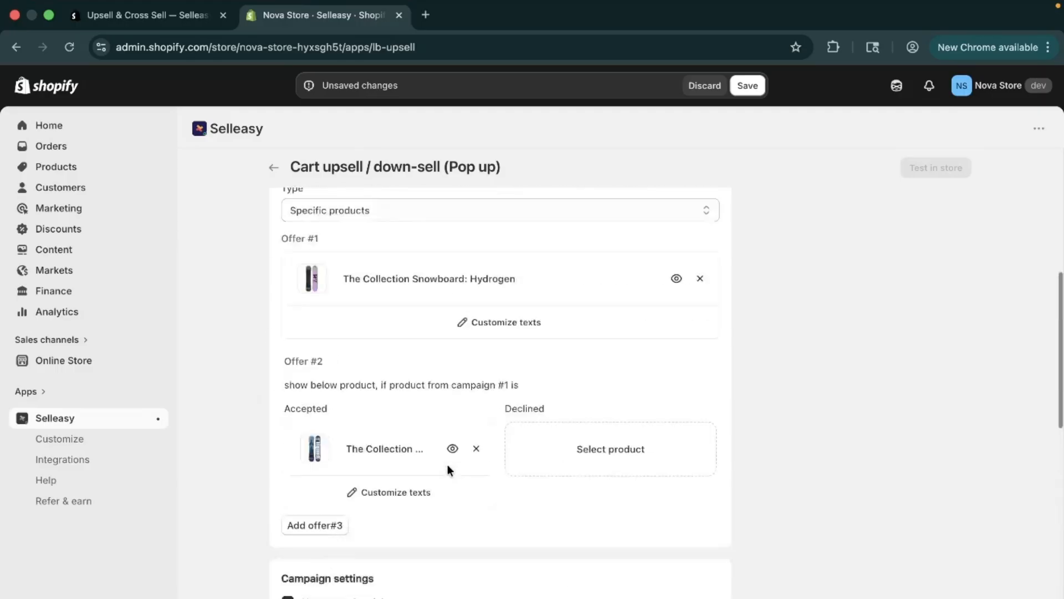
left_click(748, 86)
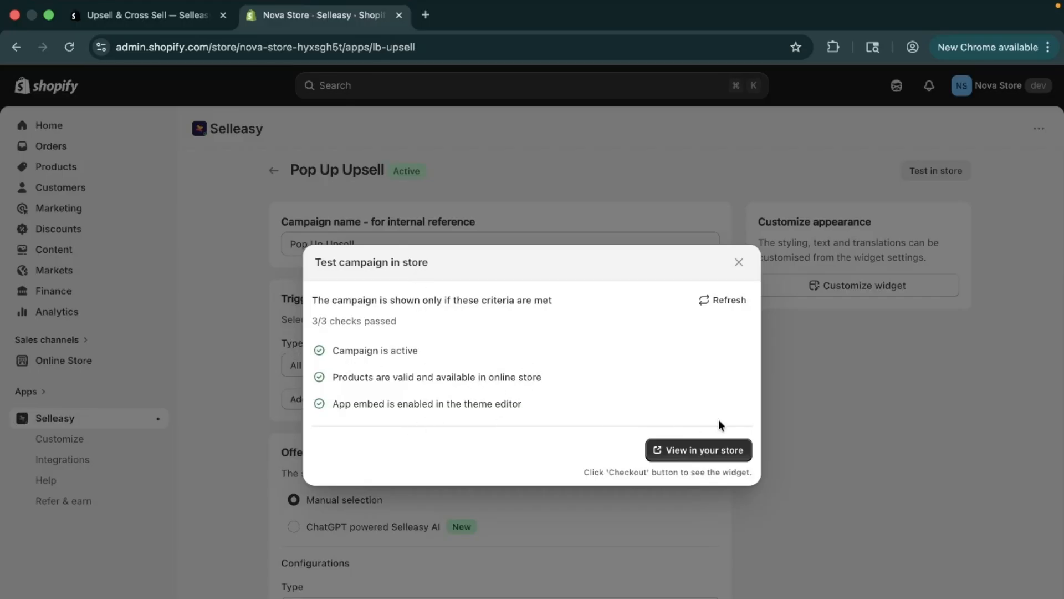
left_click(720, 299)
left_click(705, 449)
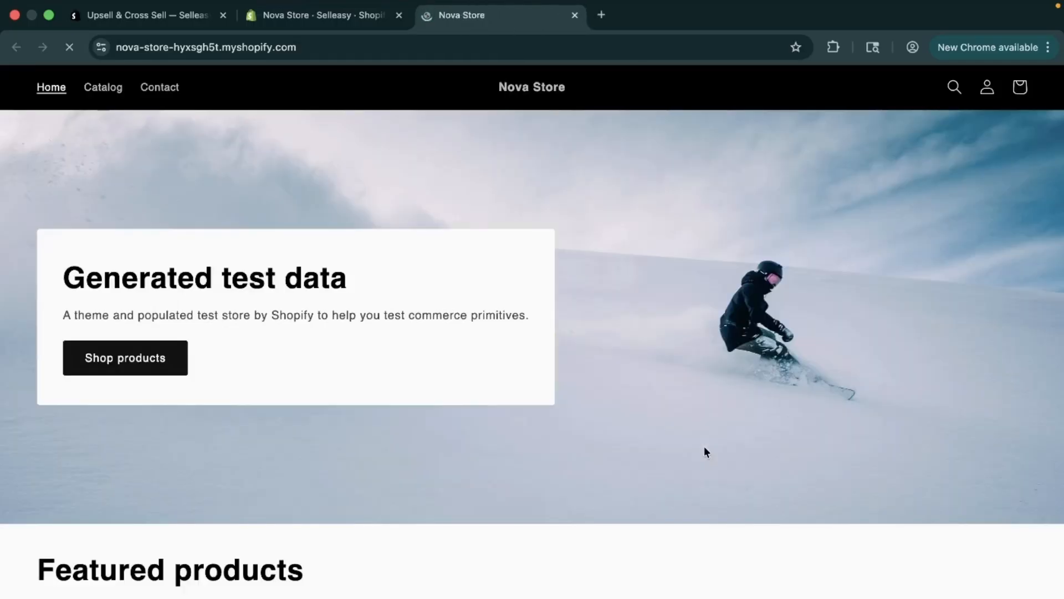
- Add The Multi-managed Snowboard to the cart in the storefront to trigger the upsell pop-up
scroll(705, 445, "down", 8)
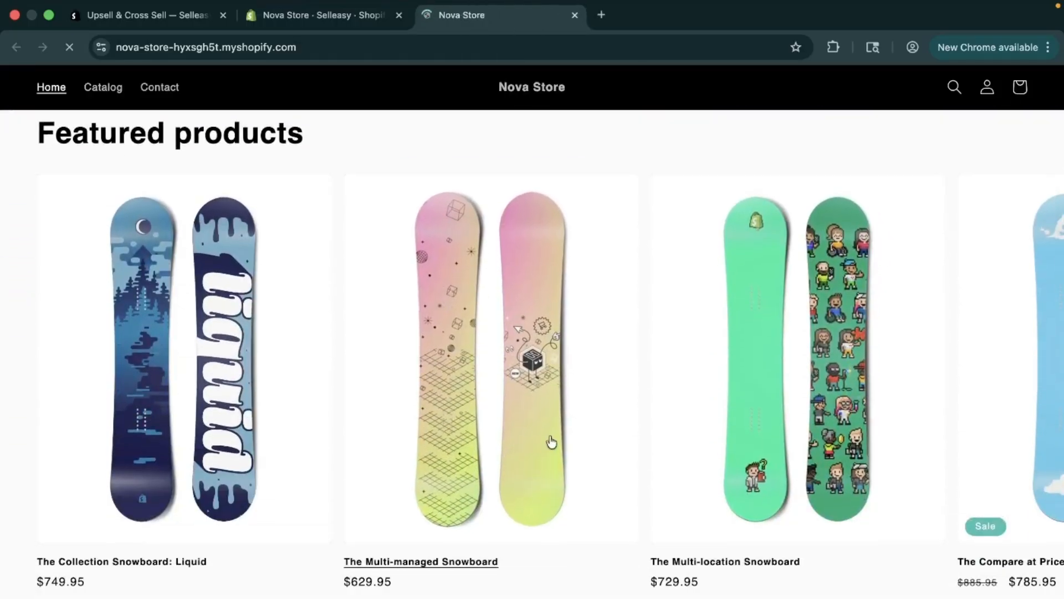
left_click(551, 442)
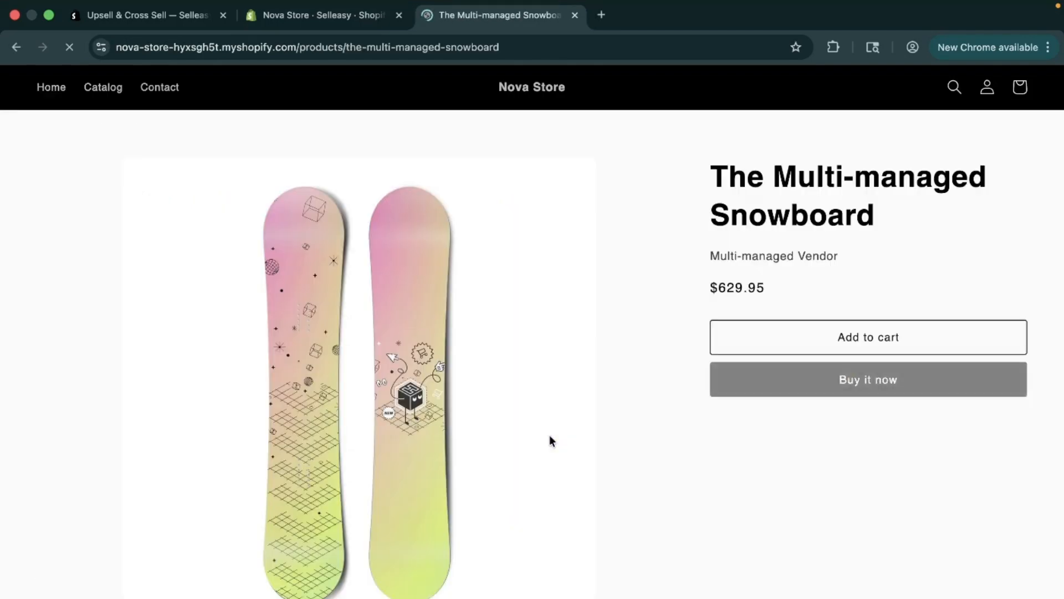
left_click(812, 340)
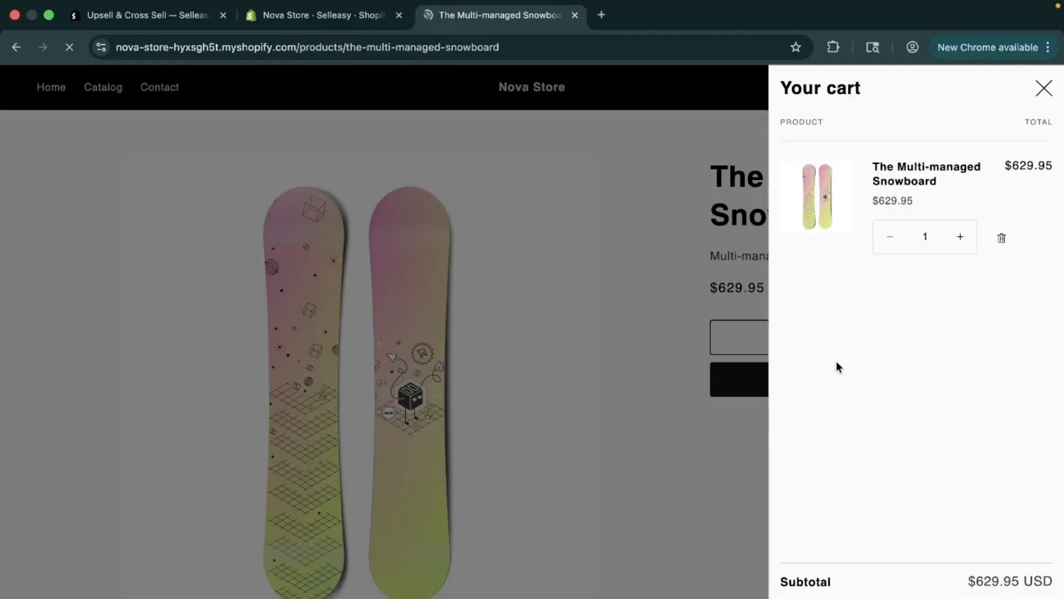
mouse_move(992, 589)
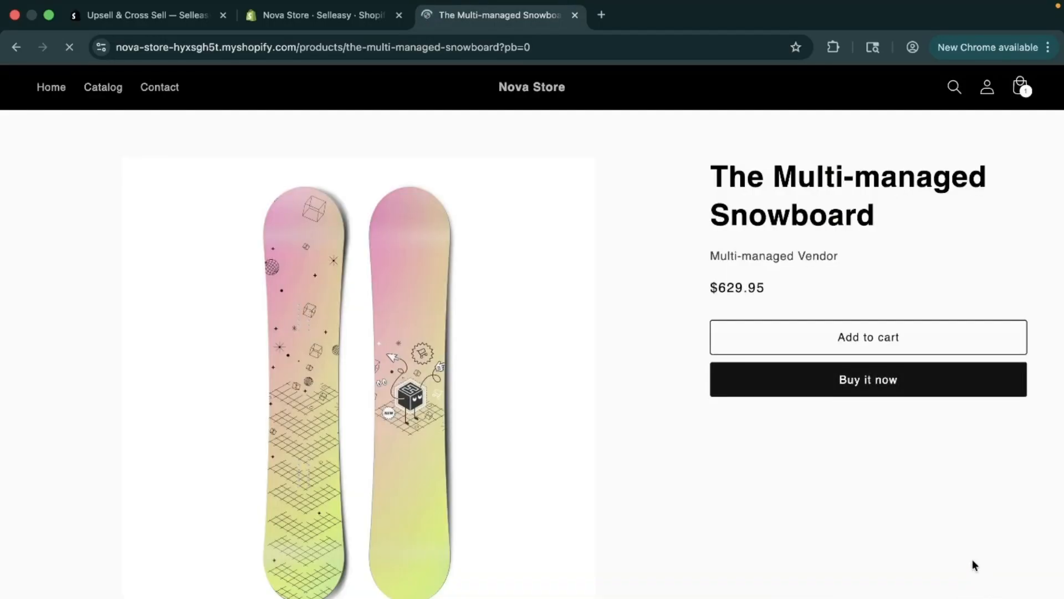
left_click(905, 345)
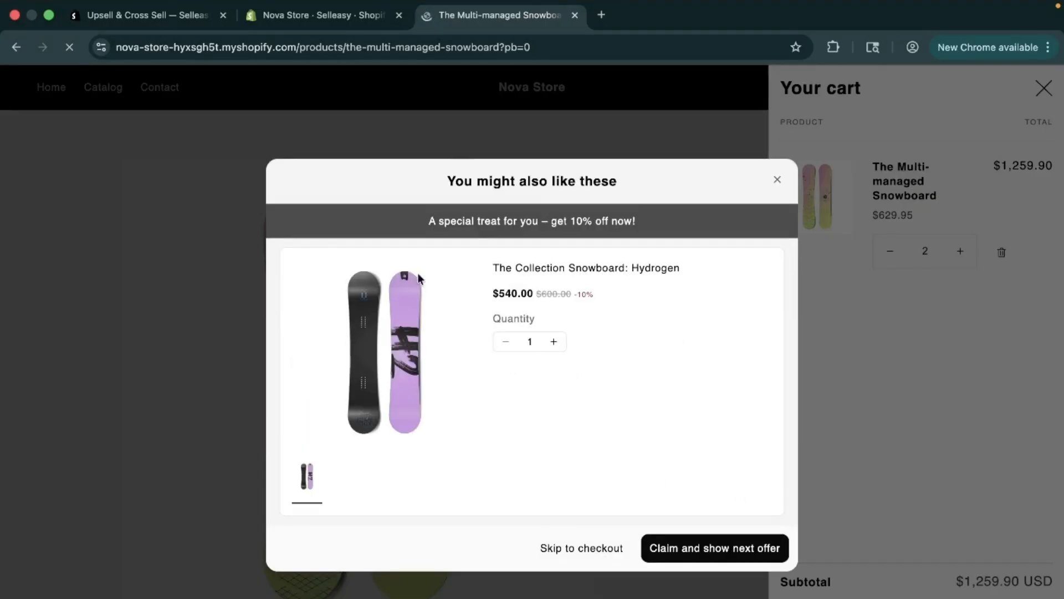
- Examine the pop-up's discount banner and Hydrogen offer, then close the pop-up
left_click_drag(439, 181, 632, 180)
left_click_drag(417, 218, 685, 219)
left_click(577, 372)
left_click(778, 179)
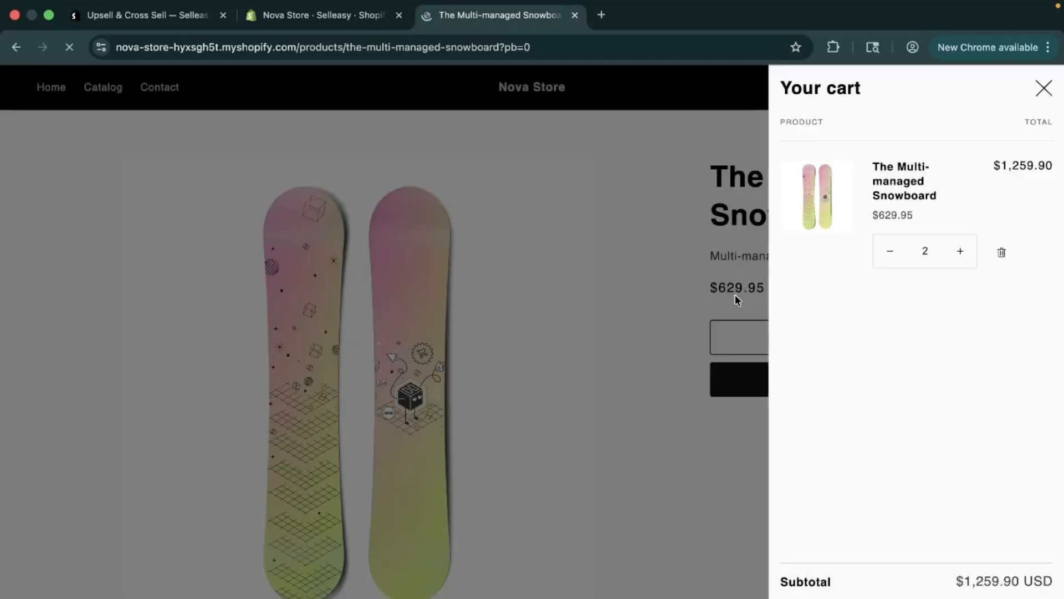